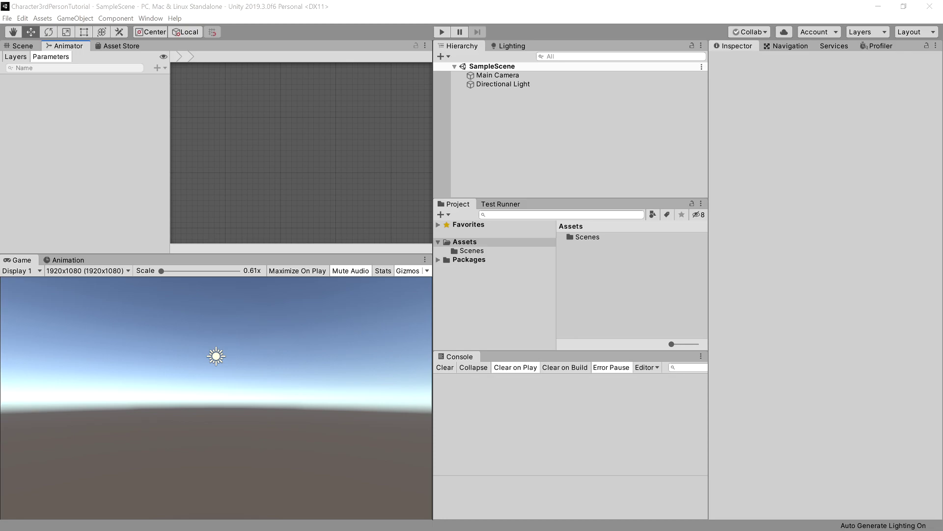
# Open the Asset Store and search for 'basic motion free'.
pyautogui.click(129, 46)
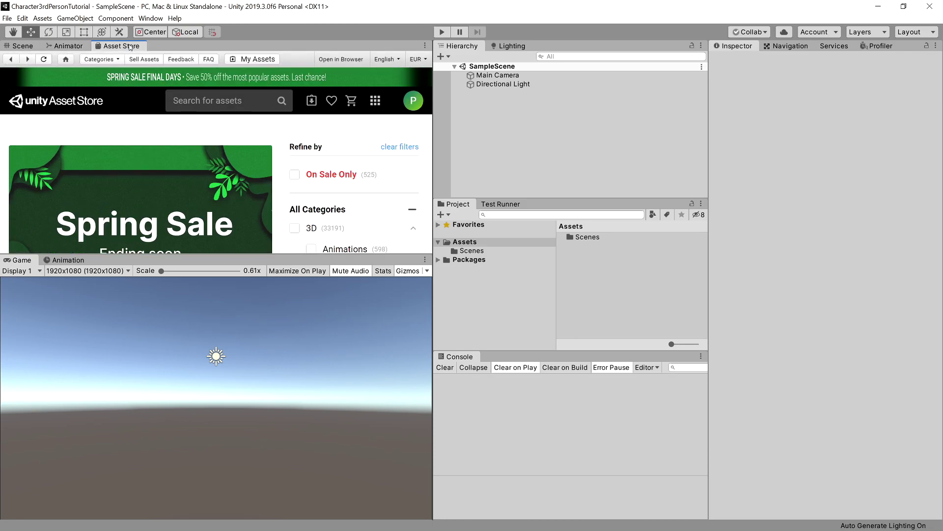
pyautogui.click(150, 19)
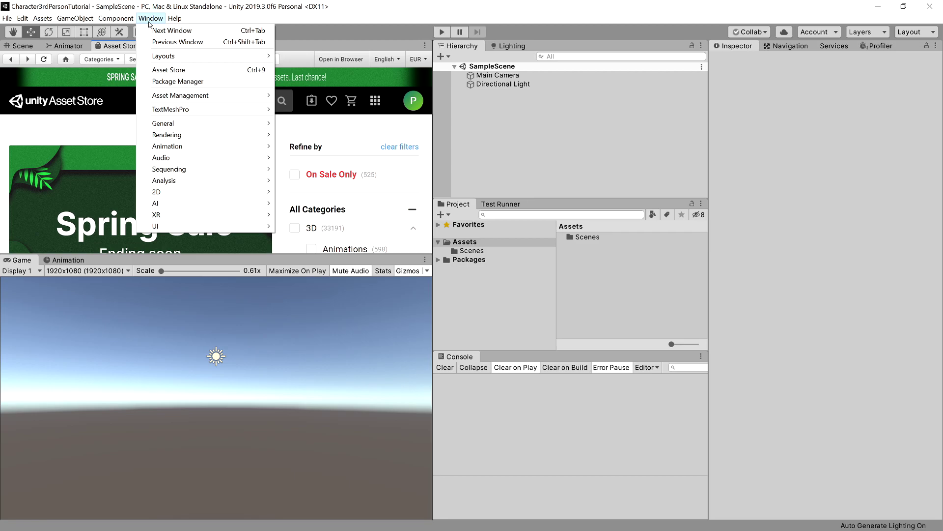
pyautogui.click(181, 71)
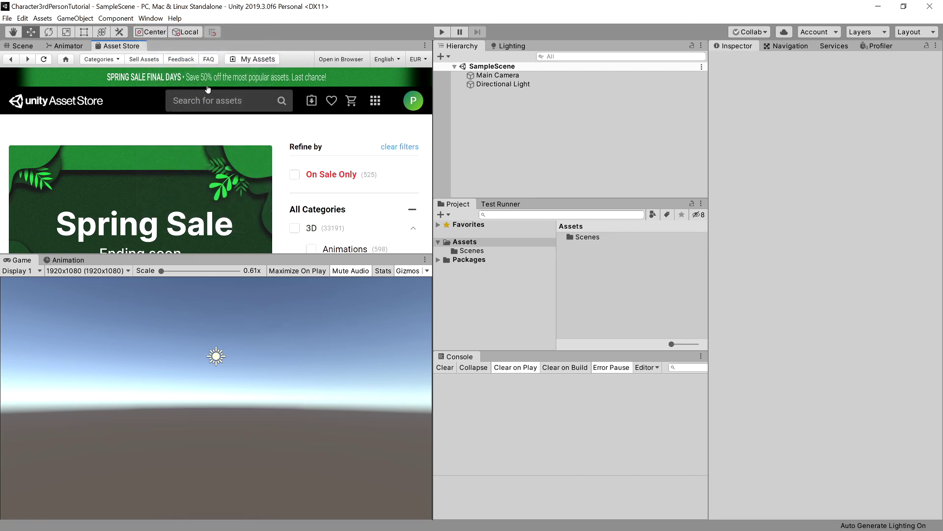
pyautogui.click(211, 100)
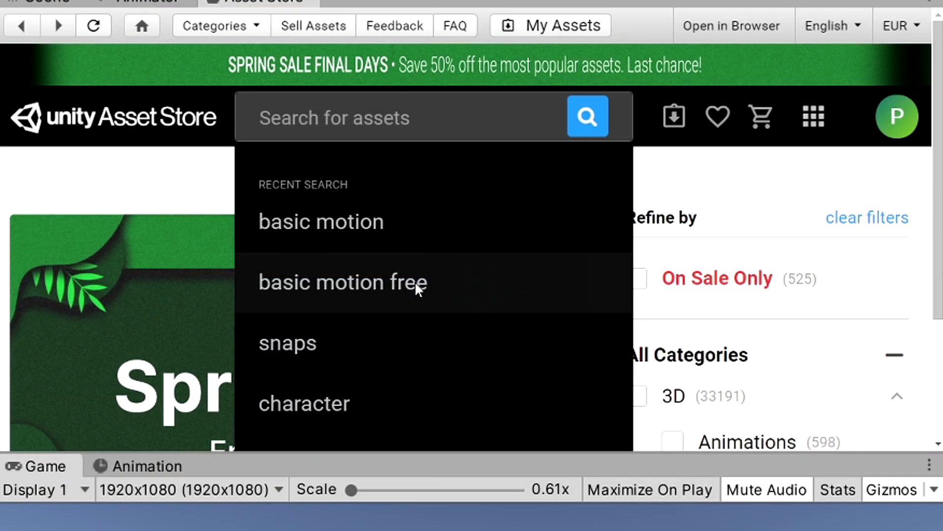
pyautogui.click(415, 281)
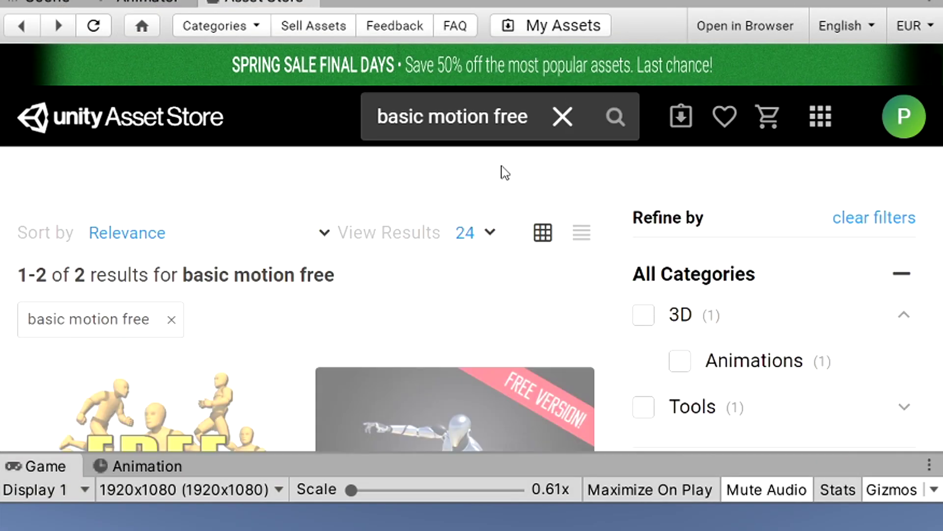
pyautogui.scroll(-5, 423, 285)
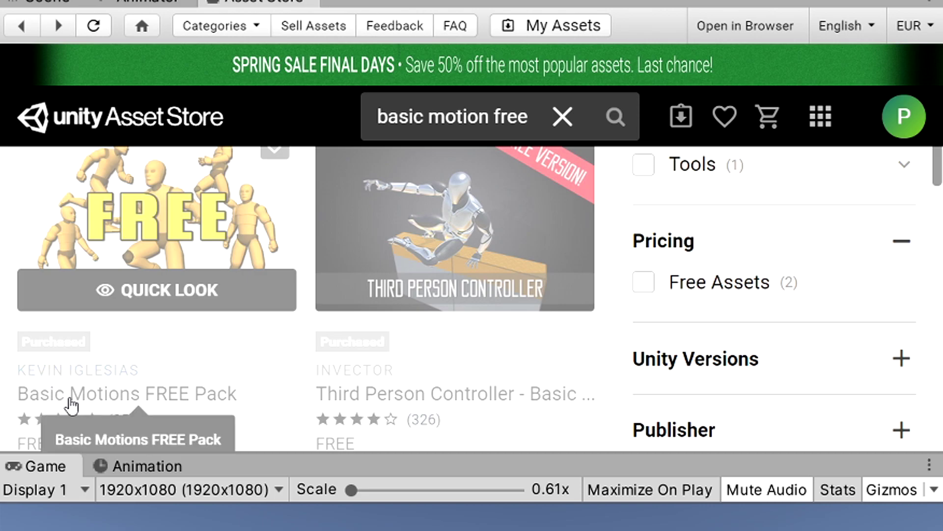
# Add the Basic Motions FREE Pack to my assets and import all of its files.
pyautogui.click(164, 399)
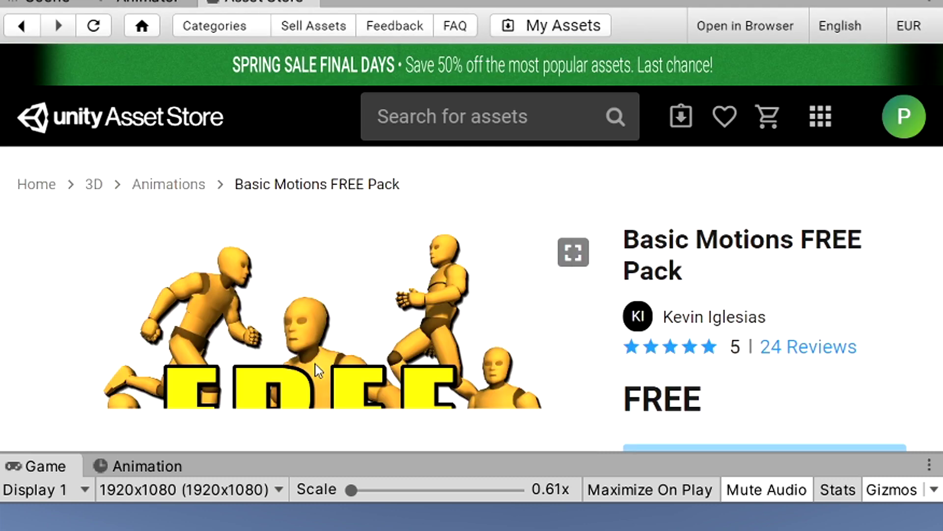
pyautogui.scroll(-3, 522, 331)
pyautogui.click(690, 301)
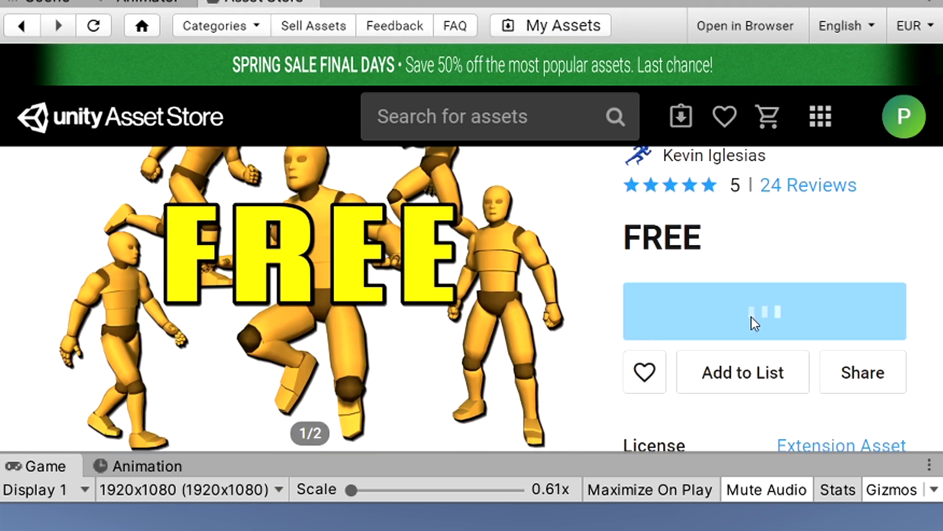
pyautogui.click(744, 379)
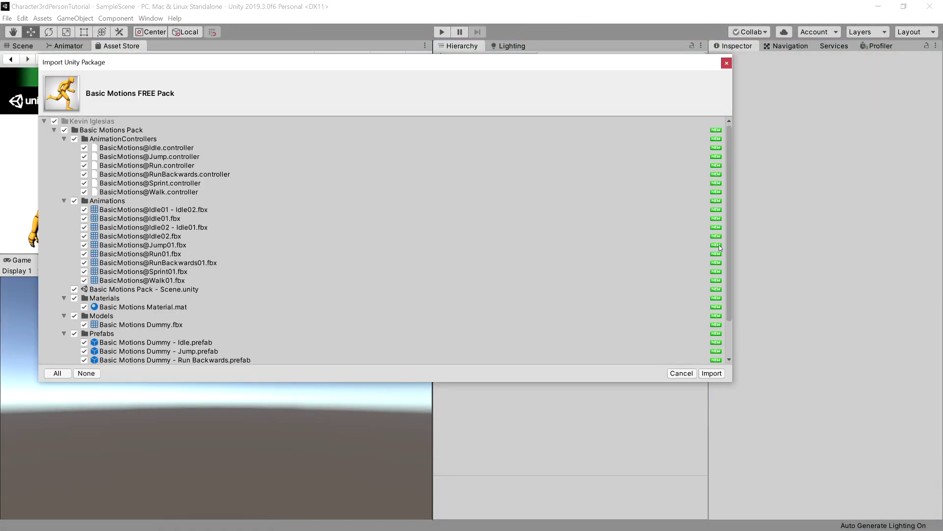
pyautogui.click(712, 373)
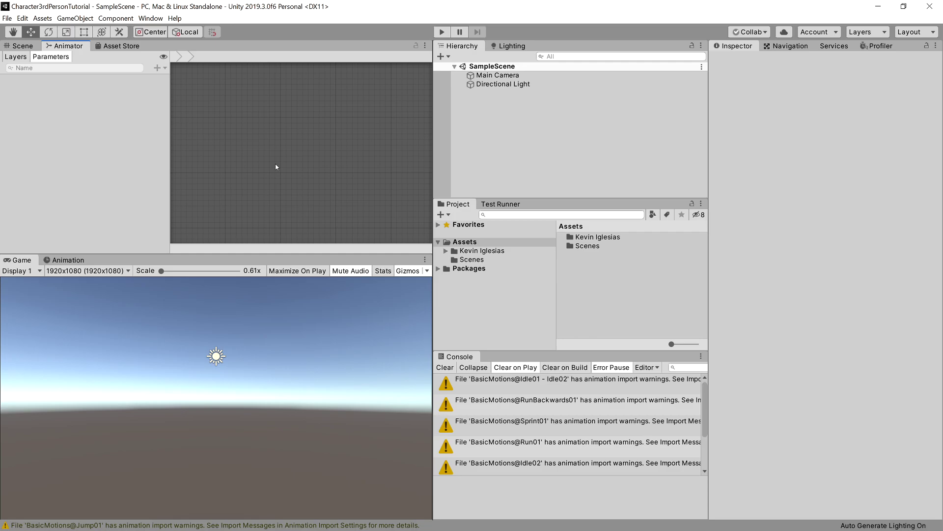
# Search 'Cinema' in the Package Manager and install the Cinemachine 2.5.0 package.
pyautogui.click(150, 18)
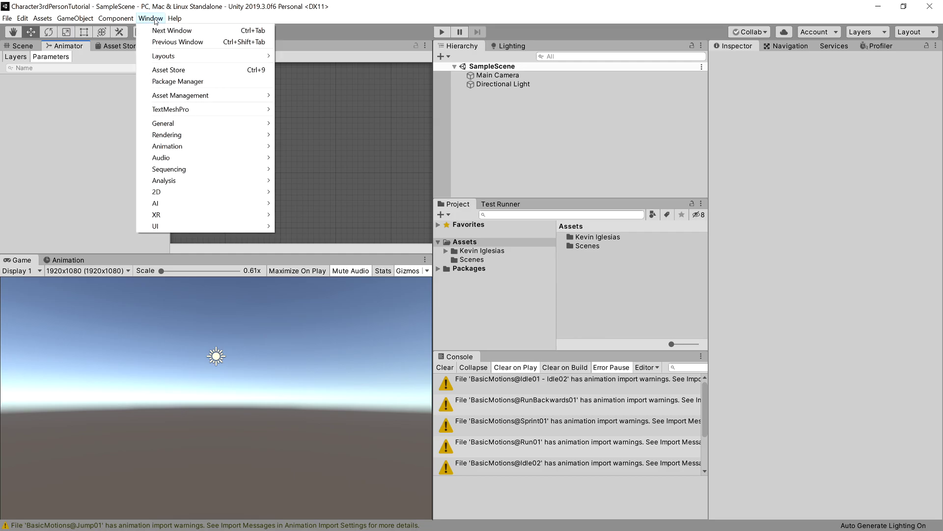
pyautogui.click(176, 81)
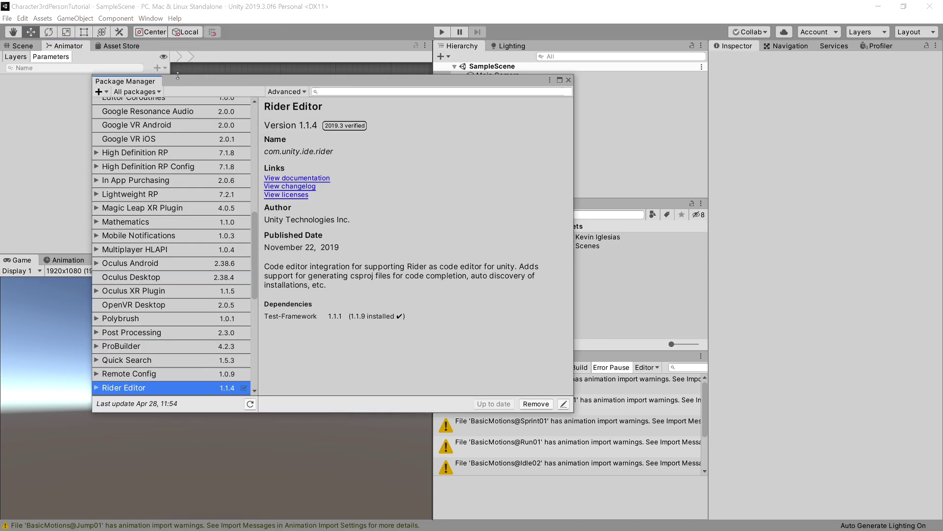
pyautogui.click(340, 93)
pyautogui.write('Cinema')
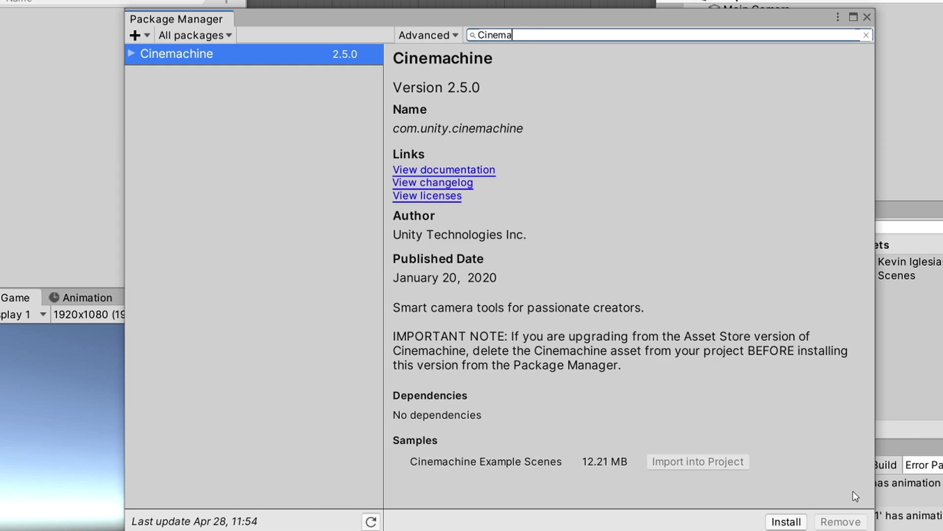
pyautogui.click(802, 522)
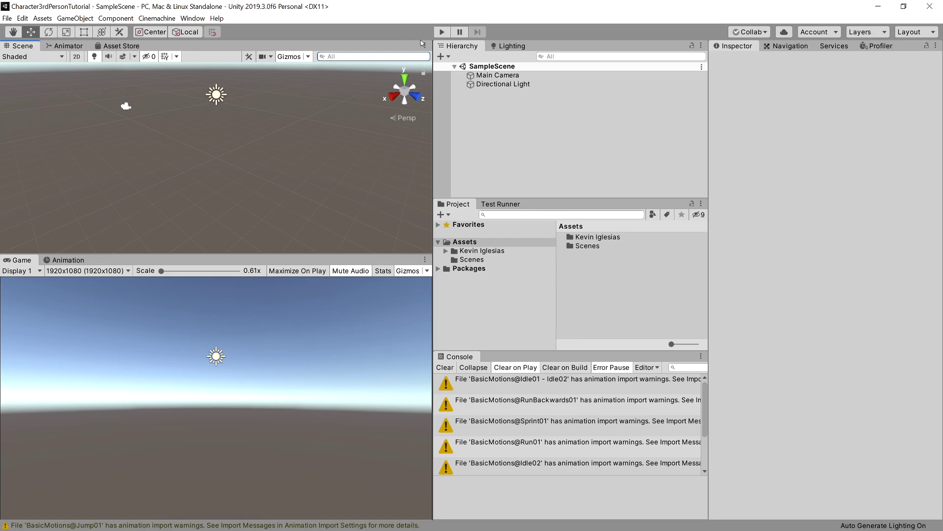
# Create a 3D Plane from the Hierarchy menu and set its X and Z scale to 20.
pyautogui.rightClick(497, 115)
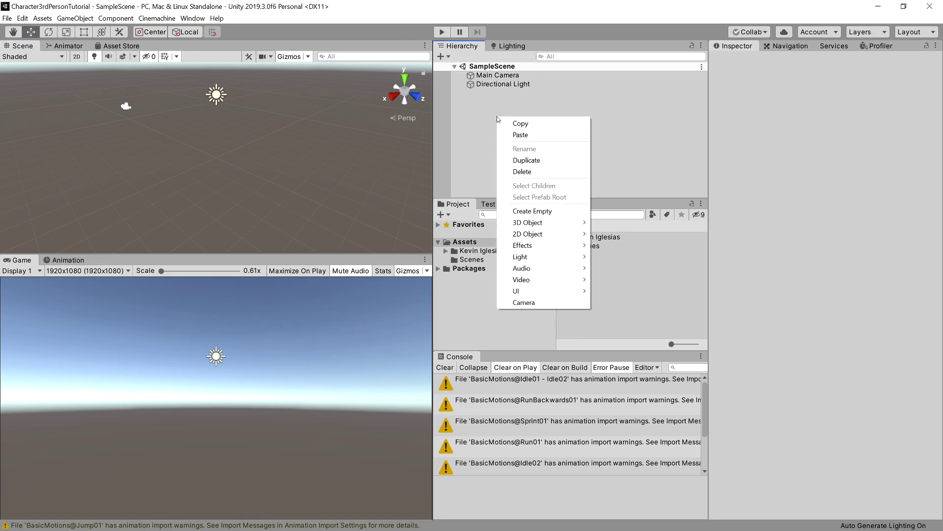
pyautogui.moveTo(554, 225)
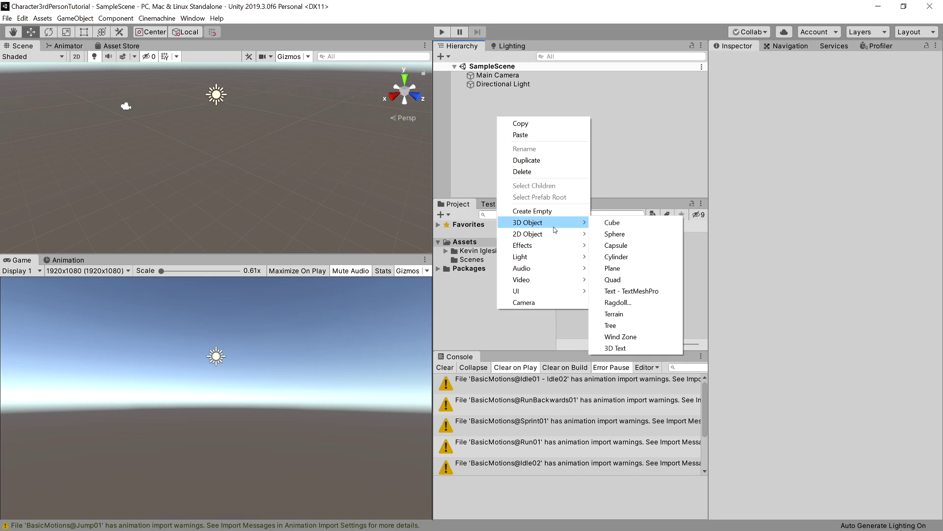
pyautogui.click(613, 268)
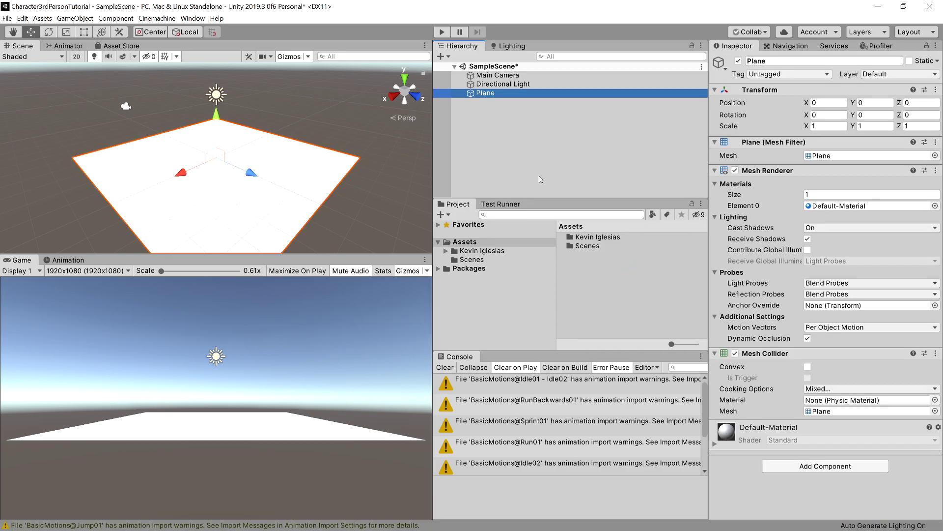
pyautogui.click(825, 126)
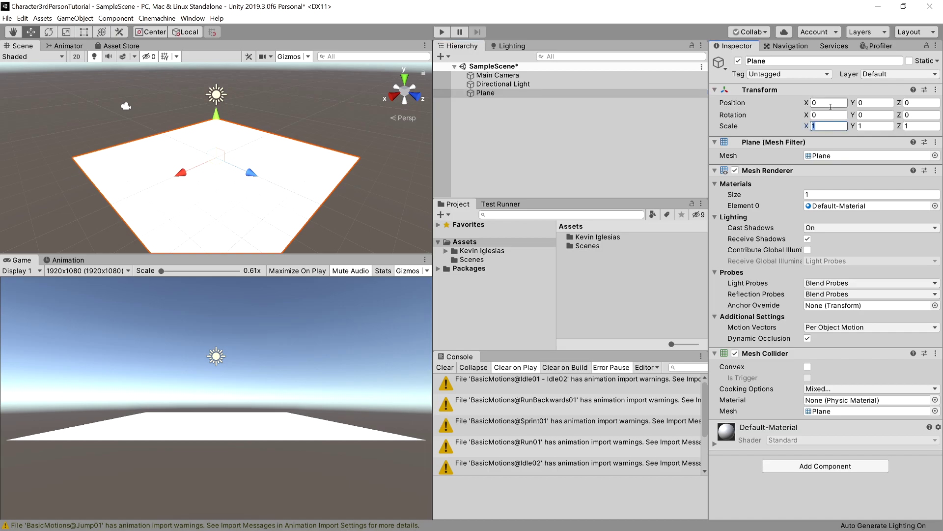
pyautogui.write('20')
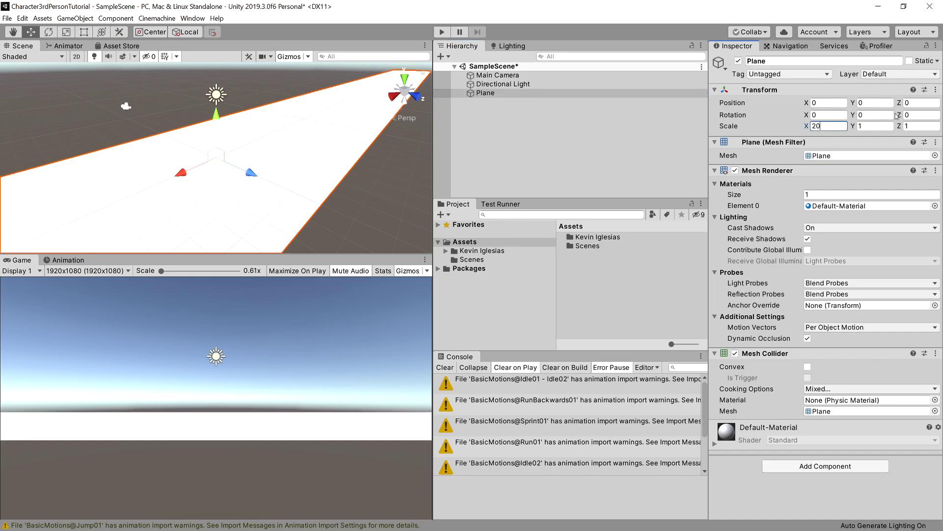
pyautogui.click(920, 126)
pyautogui.write('20')
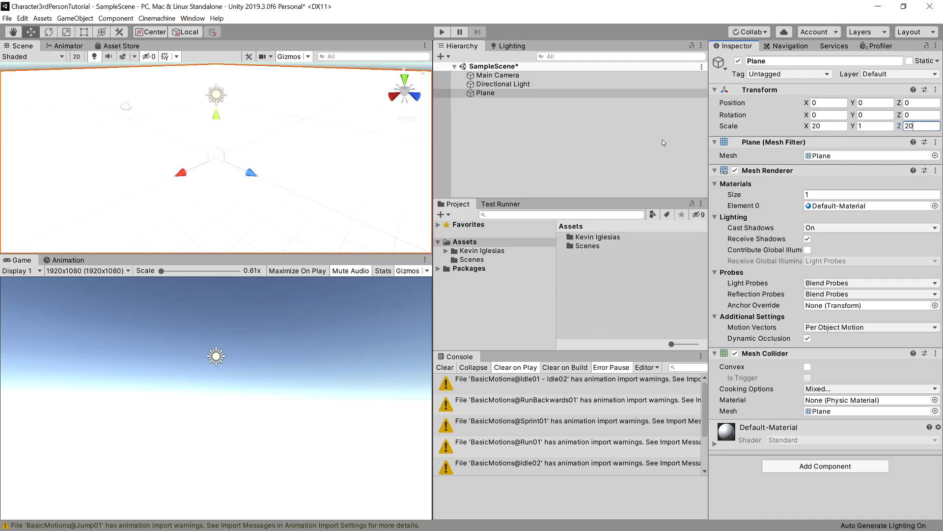
# Create a new material named Ground in the Assets folder.
pyautogui.click(504, 242)
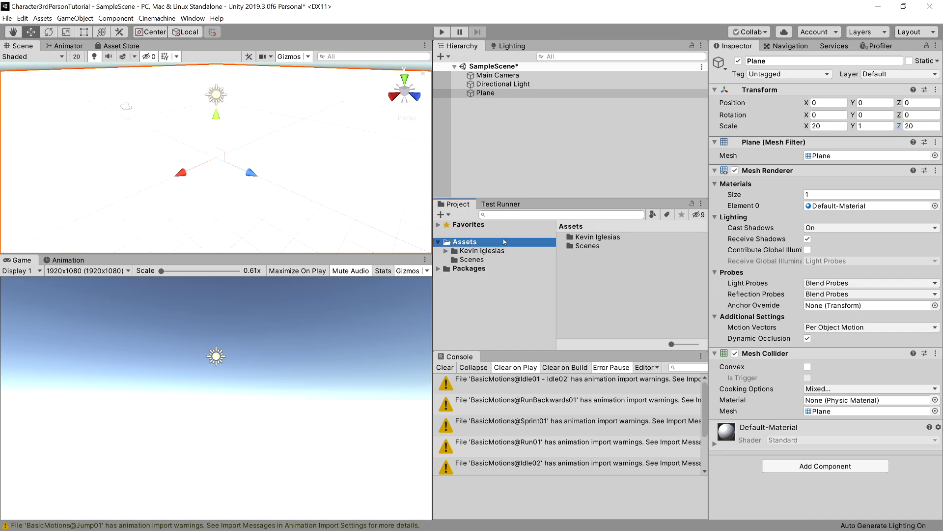
pyautogui.rightClick(585, 274)
pyautogui.moveTo(609, 278)
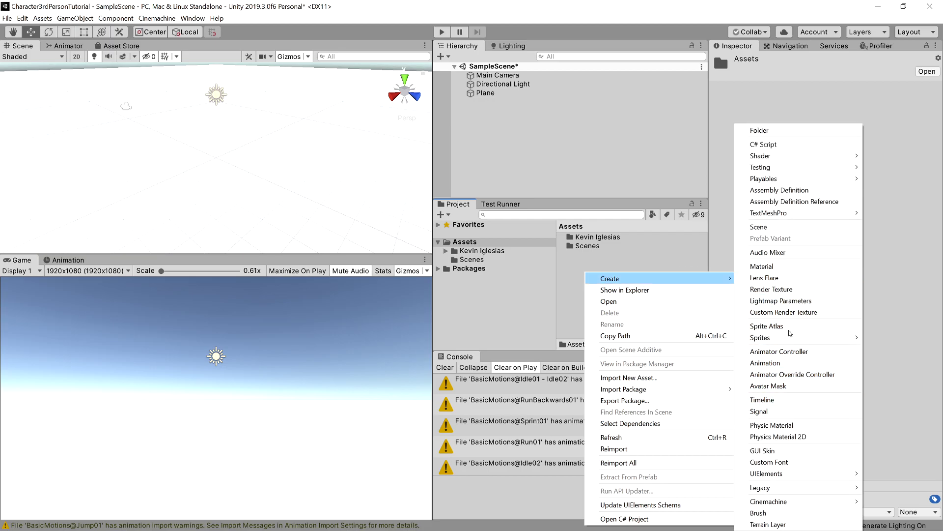
pyautogui.click(762, 266)
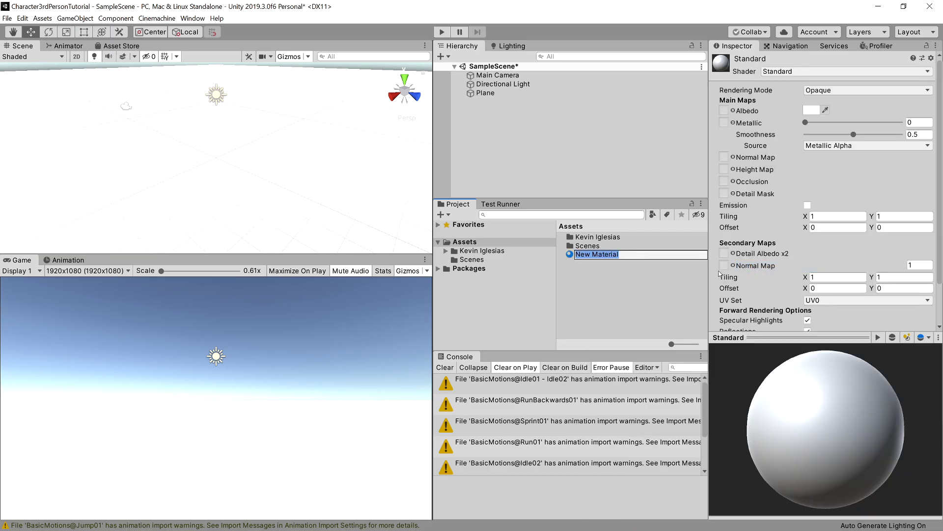
pyautogui.write('Ground')
pyautogui.press('Return')
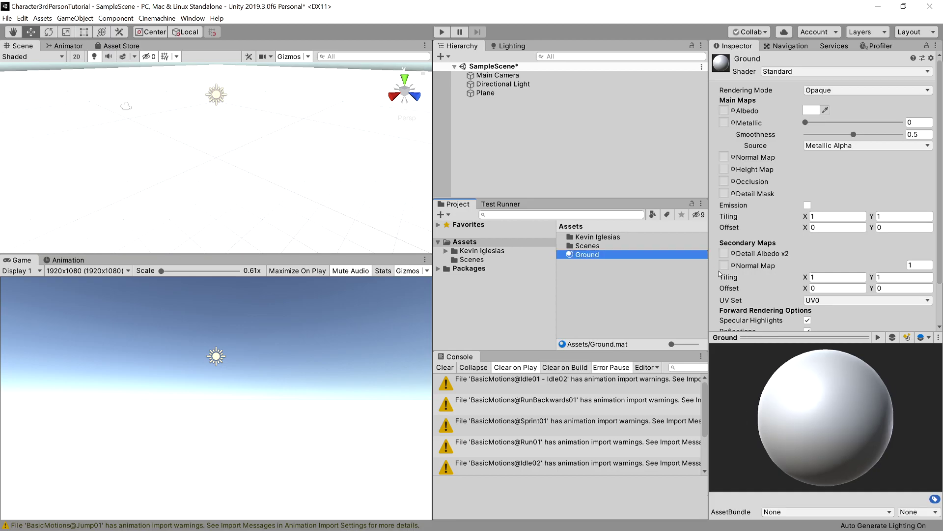
# Give Ground the gray checker albedo texture and a brownish-orange base colour.
pyautogui.click(725, 111)
pyautogui.click(175, 135)
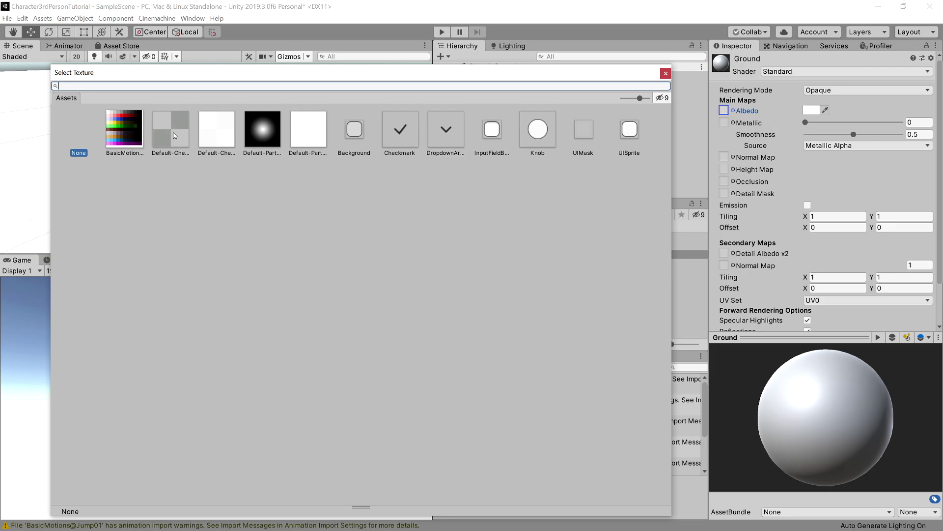
pyautogui.doubleClick(176, 136)
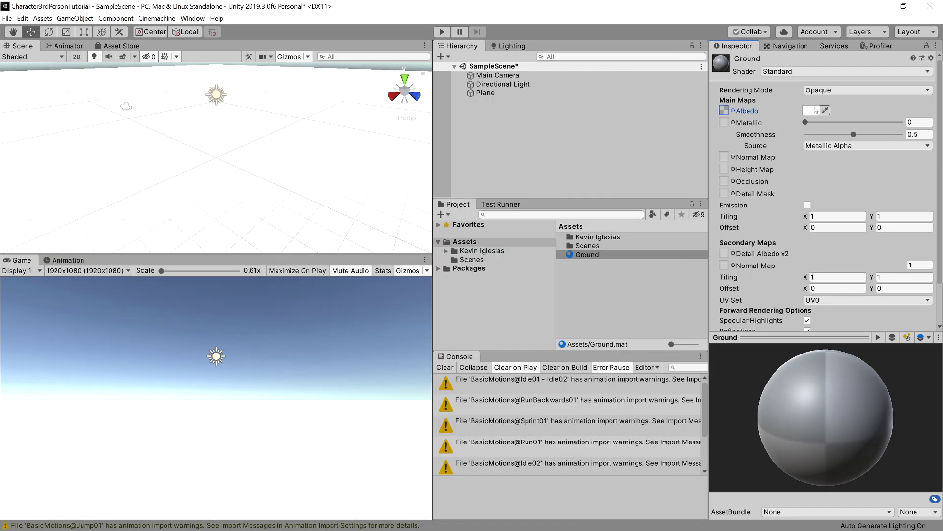
pyautogui.click(811, 110)
pyautogui.click(546, 302)
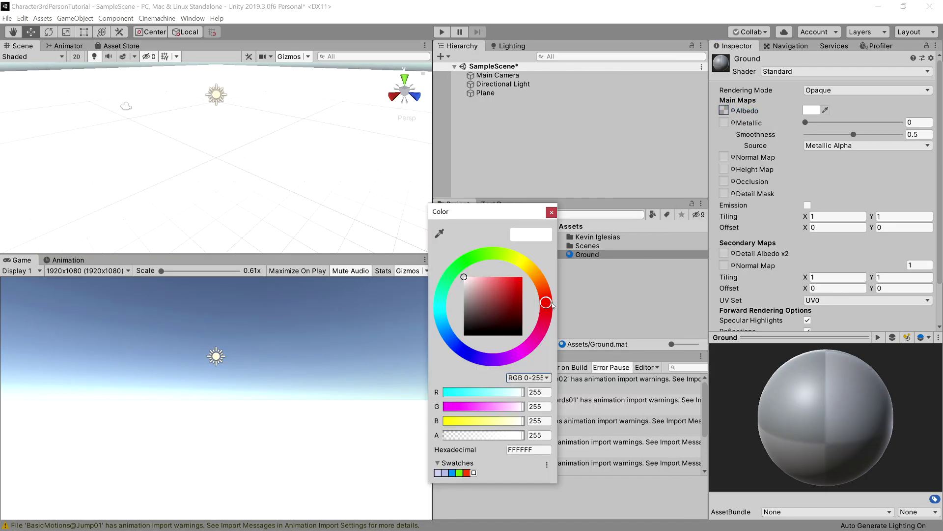
pyautogui.moveTo(498, 319); pyautogui.dragTo(488, 297)
pyautogui.moveTo(498, 392); pyautogui.dragTo(453, 421)
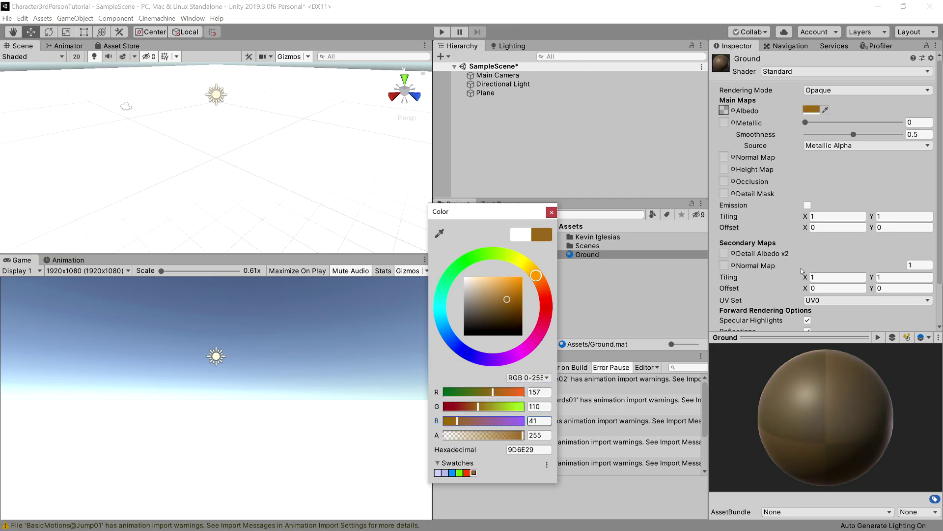
pyautogui.click(855, 179)
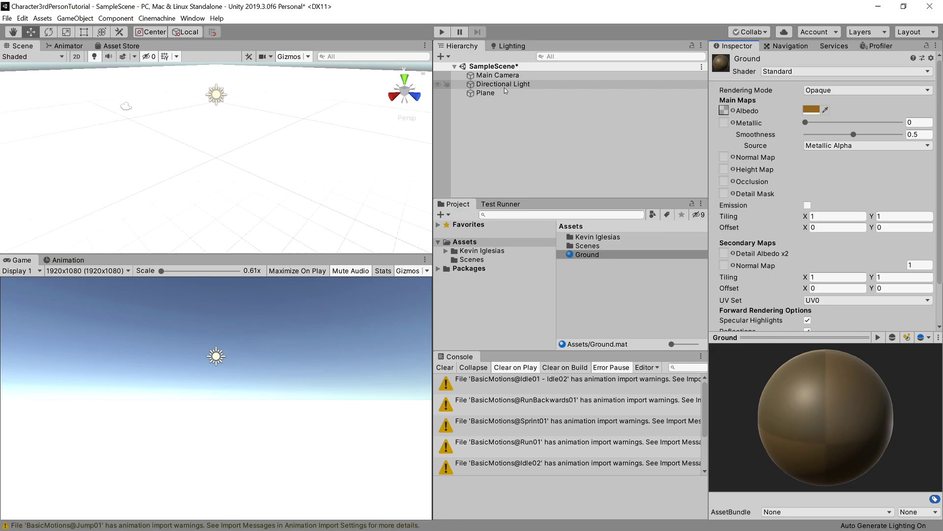
# Apply Ground to the Plane, set its tiling to 5 by 5, and open the Kevin Iglesias folder.
pyautogui.click(487, 92)
pyautogui.moveTo(584, 254); pyautogui.dragTo(741, 475)
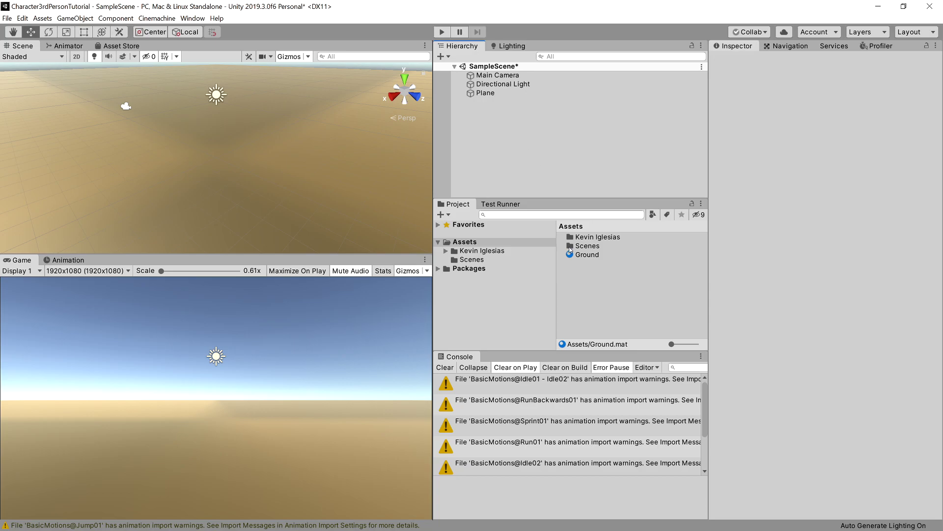
pyautogui.click(570, 252)
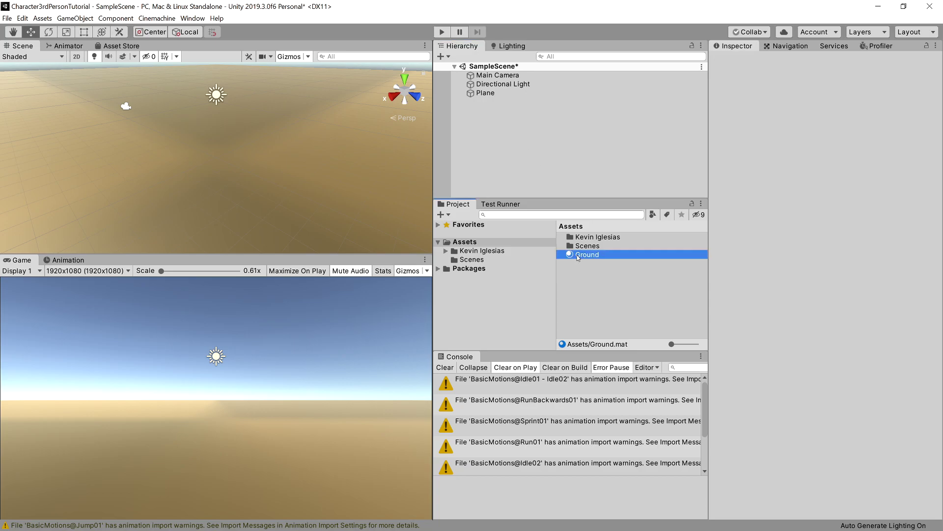
pyautogui.click(829, 216)
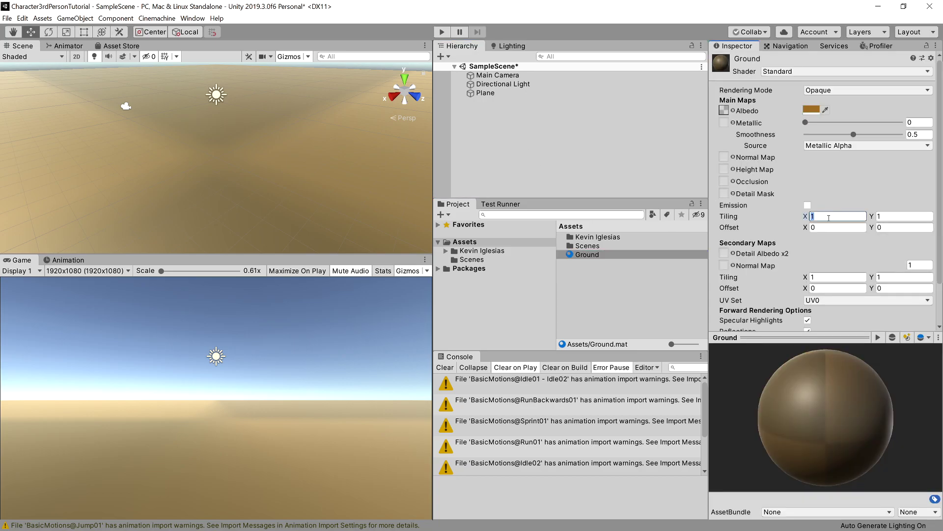
pyautogui.write('5')
pyautogui.press('Tab')
pyautogui.write('5')
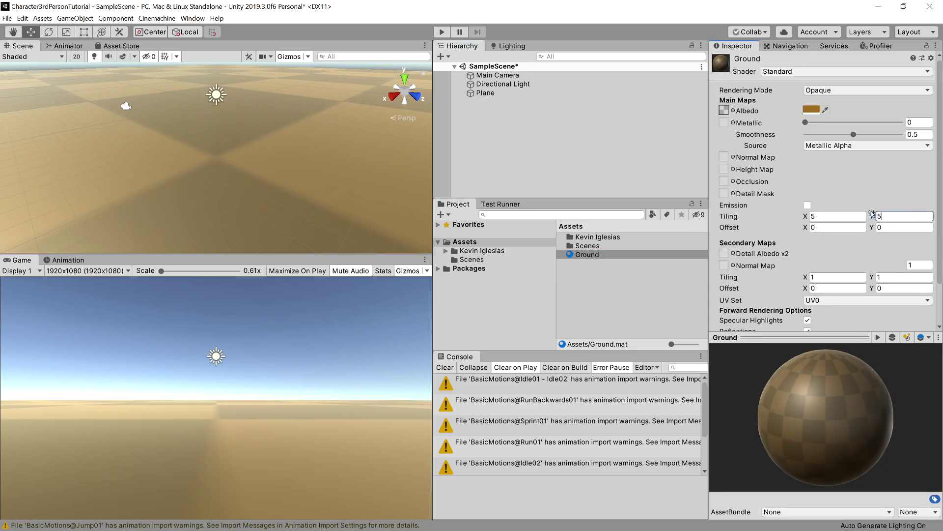
pyautogui.doubleClick(598, 237)
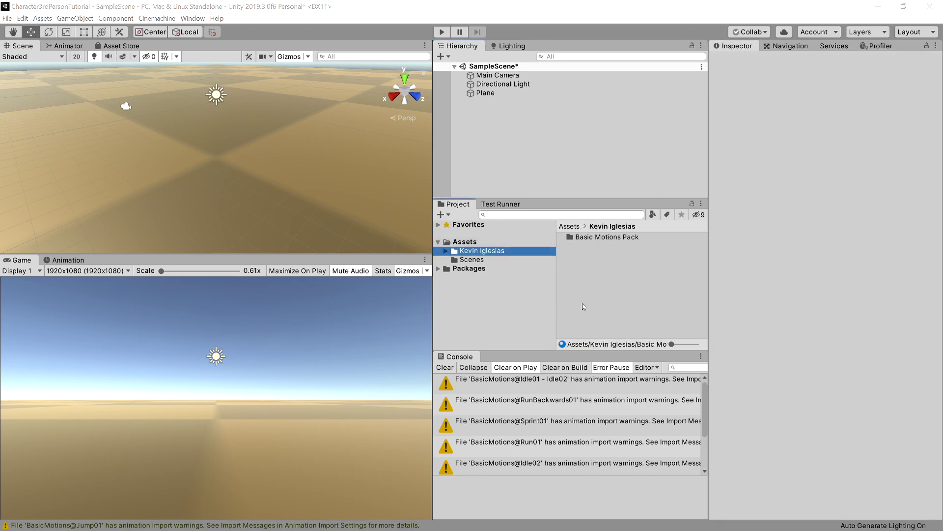
# Drag the Basic Motions Dummy model from Models into the scene and rename it Player.
pyautogui.click(446, 250)
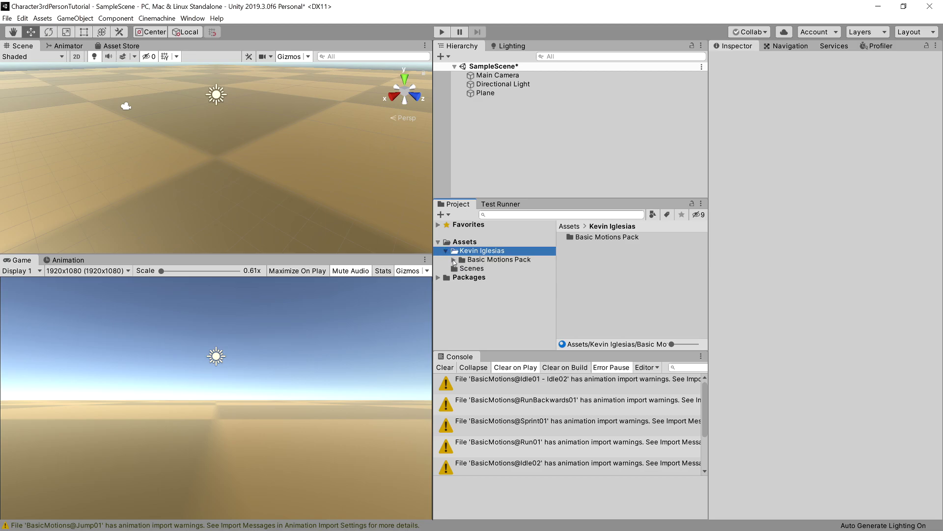
pyautogui.click(454, 260)
pyautogui.click(491, 261)
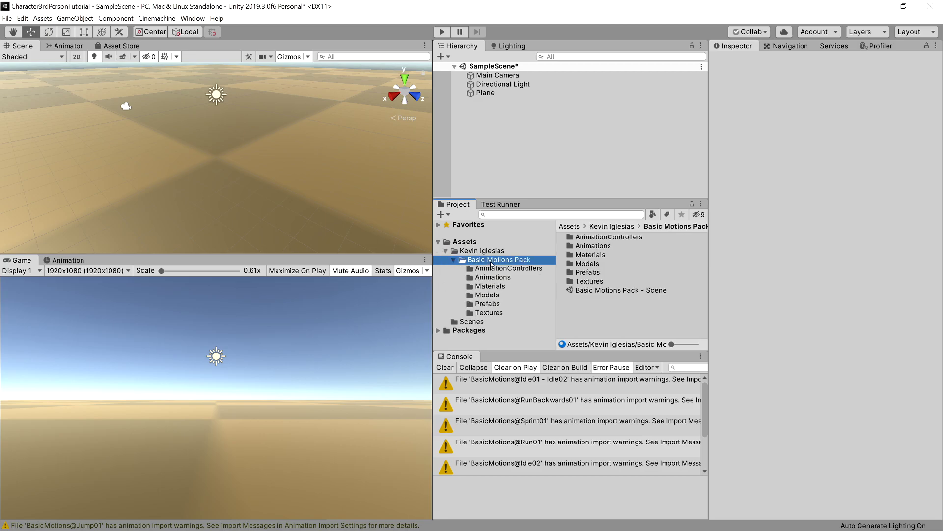
pyautogui.click(501, 295)
pyautogui.moveTo(583, 238); pyautogui.dragTo(557, 170)
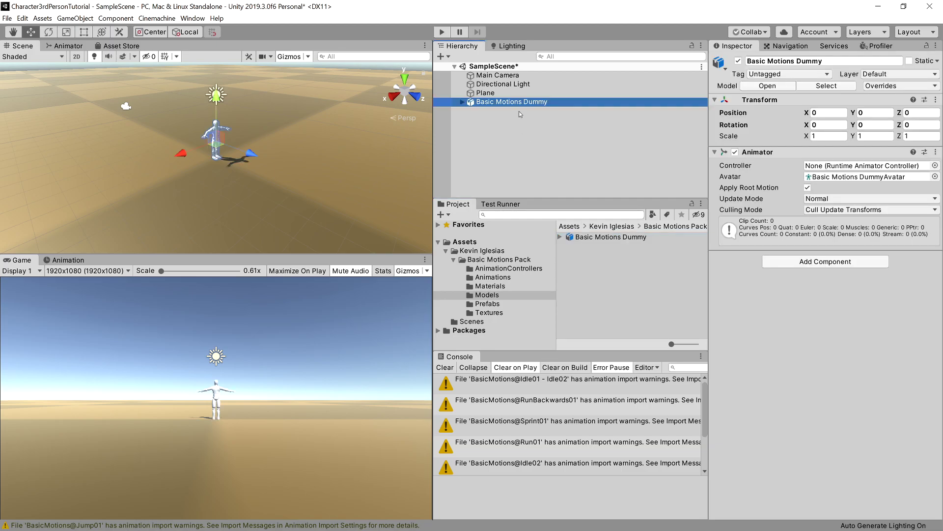
pyautogui.press('F2')
pyautogui.write('Player')
pyautogui.press('Return')
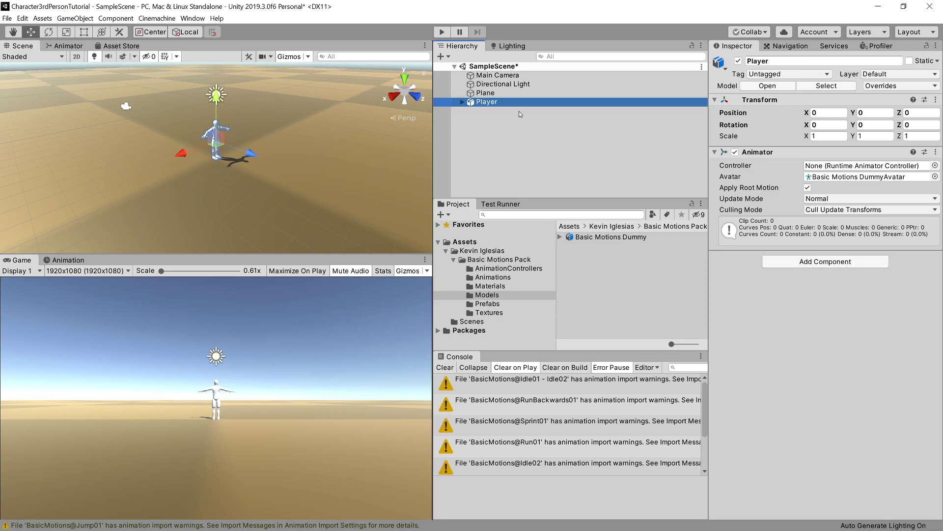
# Add User Layer 8 'Player', assign it to Player and its children, and save.
pyautogui.click(908, 74)
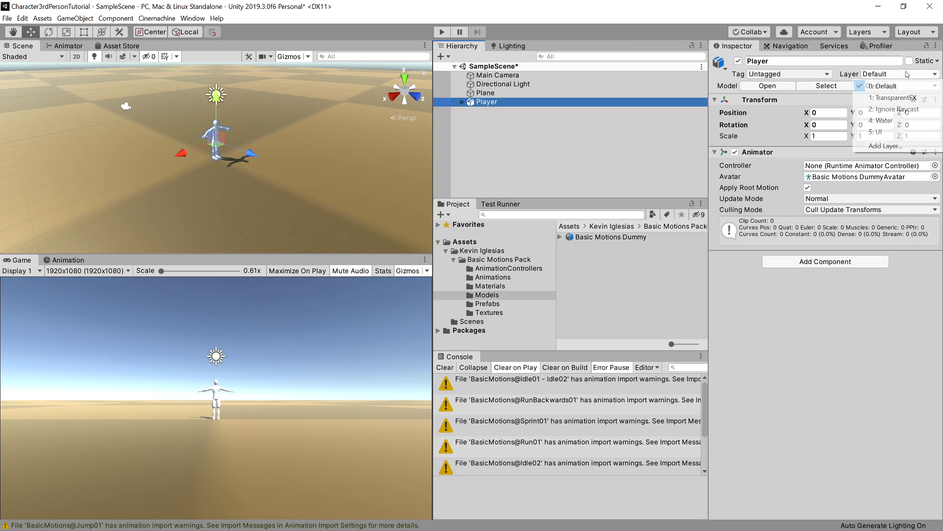
pyautogui.click(885, 146)
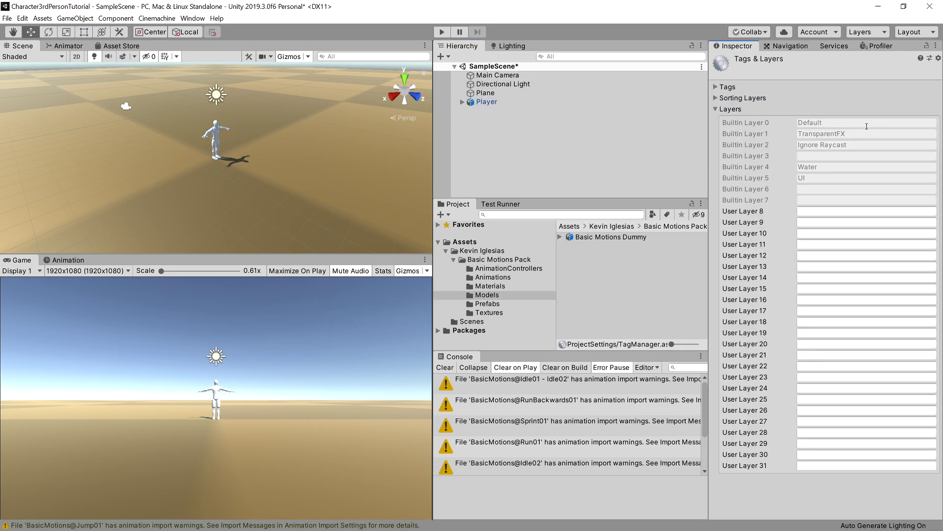
pyautogui.click(811, 211)
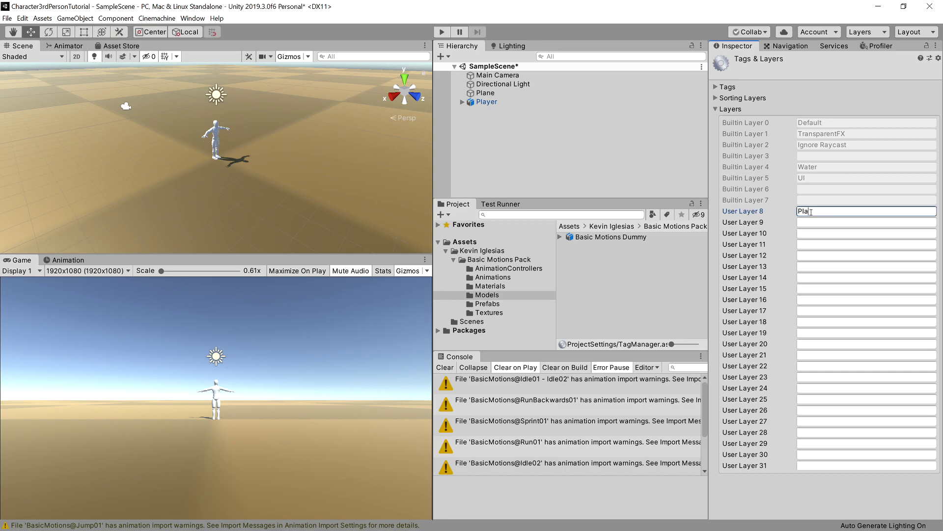
pyautogui.click(555, 101)
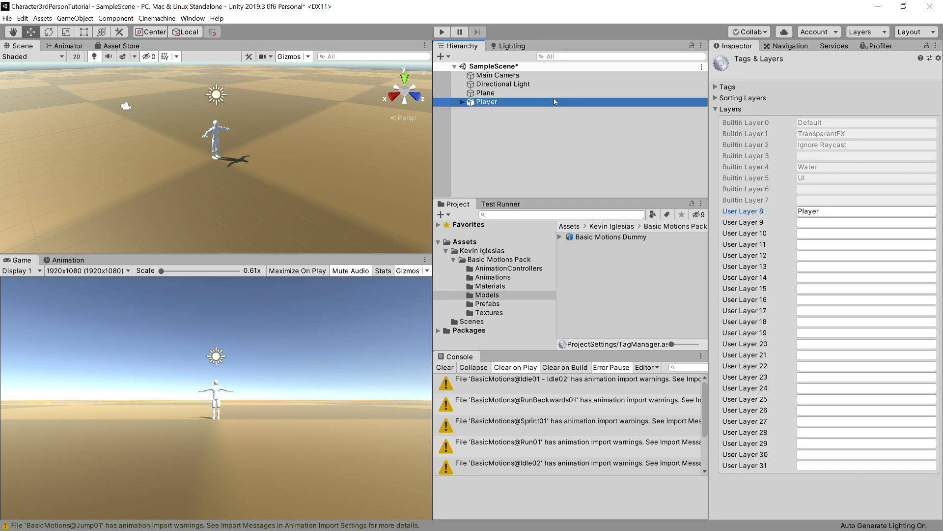
pyautogui.click(902, 74)
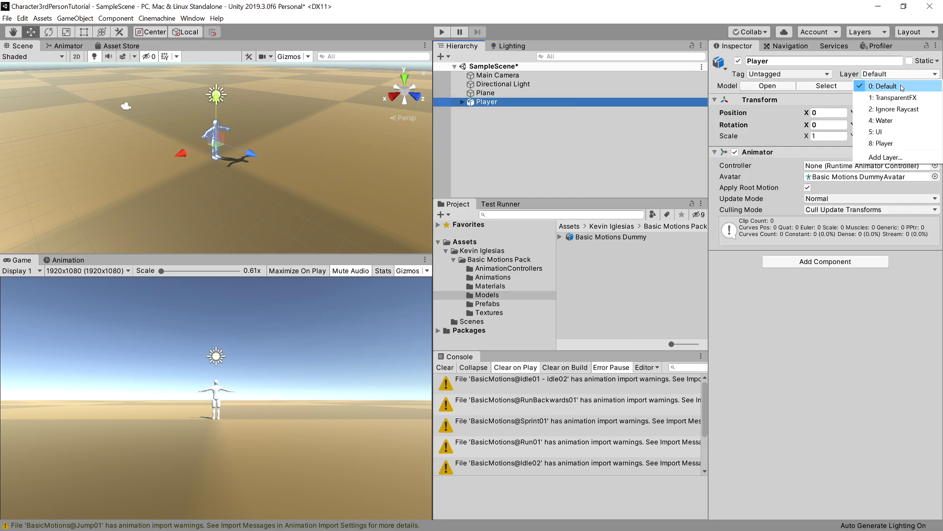
pyautogui.click(885, 143)
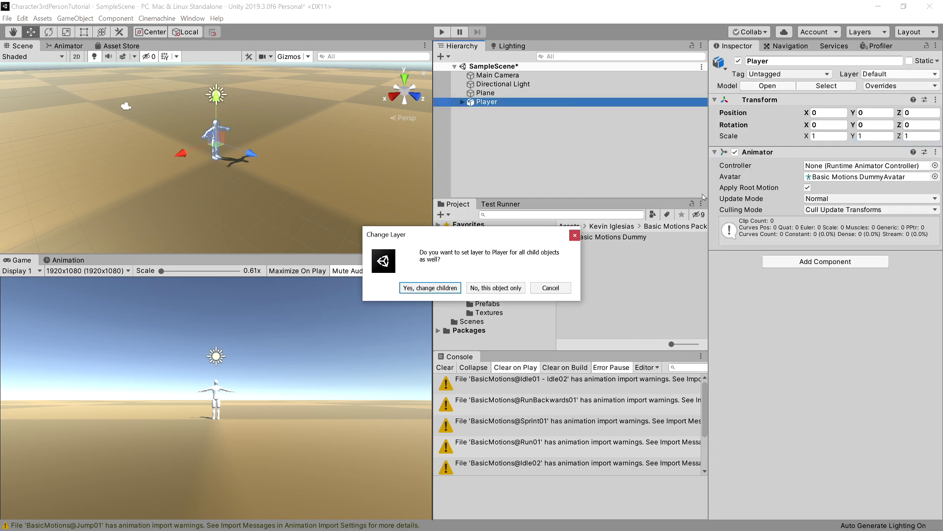
pyautogui.click(453, 289)
pyautogui.hotkey('ctrl', 's')
pyautogui.click(506, 102)
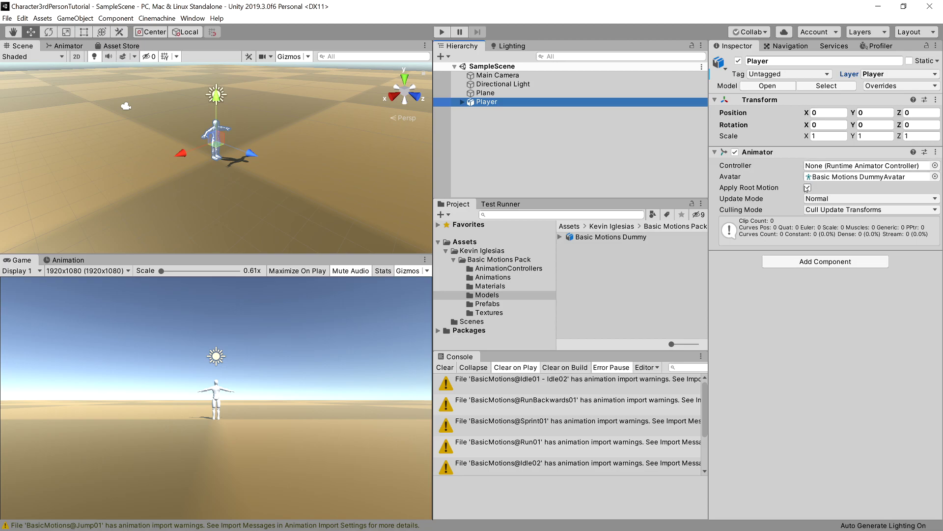
# Create an Animator Controller asset named animator in the Assets folder.
pyautogui.click(476, 242)
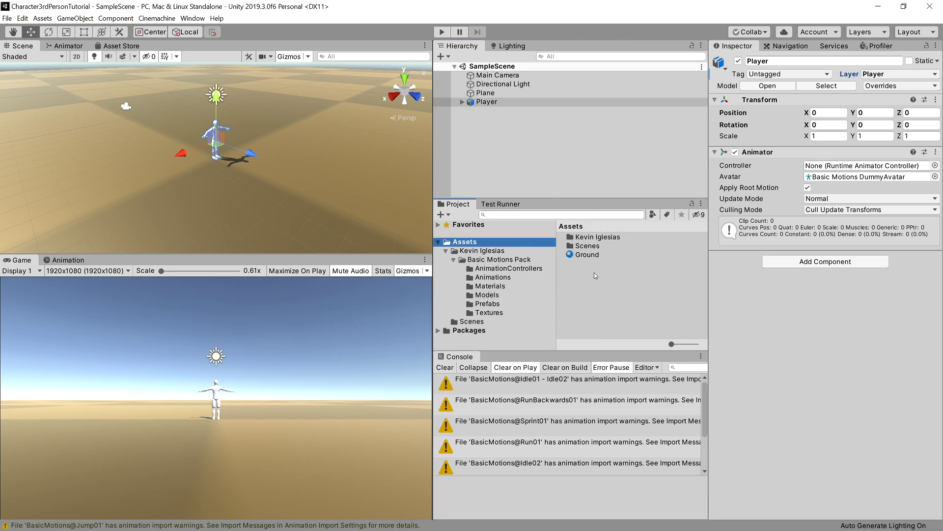
pyautogui.rightClick(589, 276)
pyautogui.moveTo(664, 280)
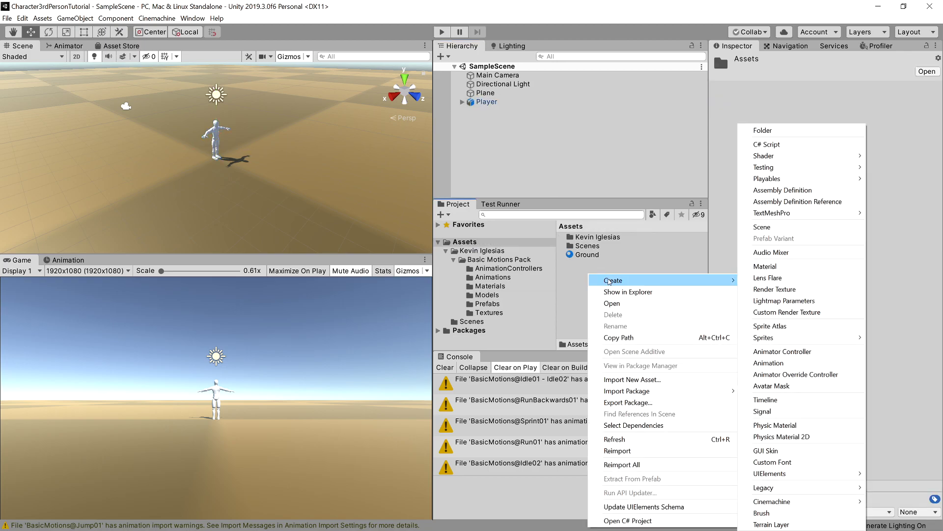
pyautogui.click(796, 349)
pyautogui.write('animator')
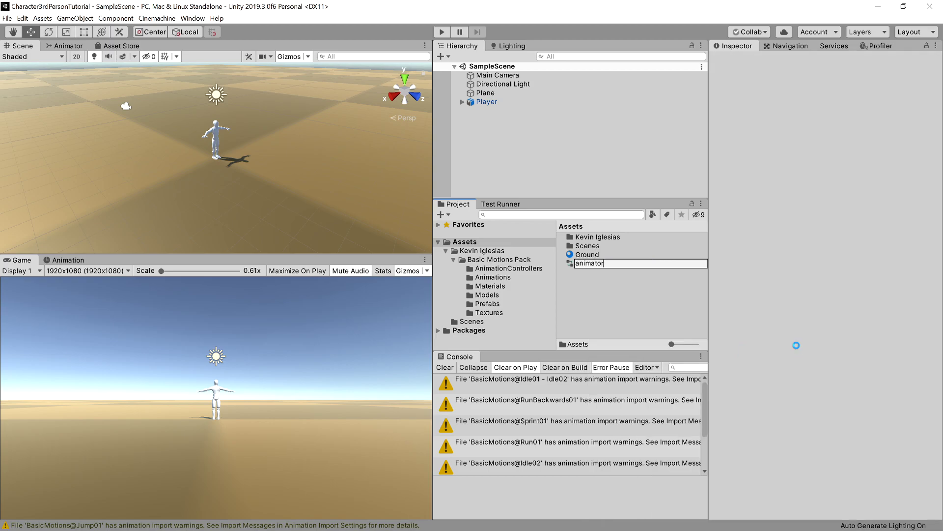
pyautogui.press('Return')
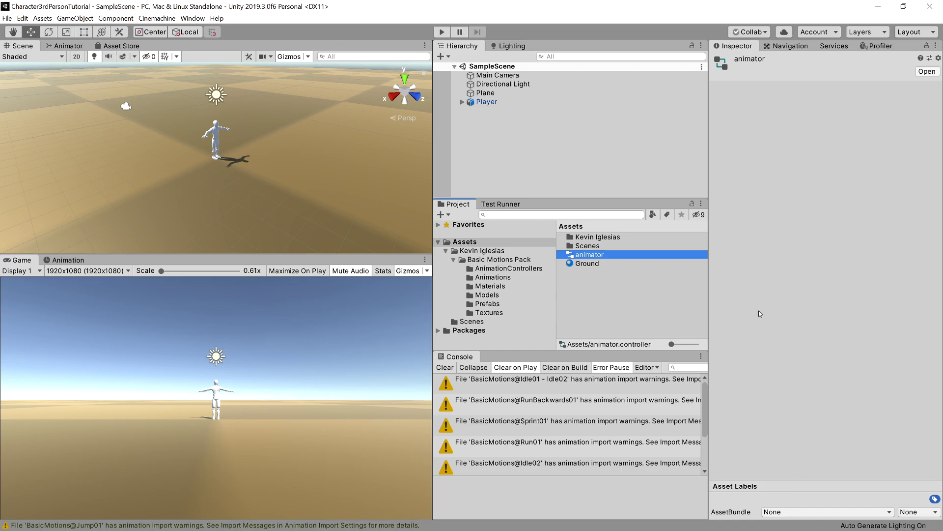
# Assign the animator controller to the Player's Animator Controller field.
pyautogui.click(638, 295)
pyautogui.click(509, 103)
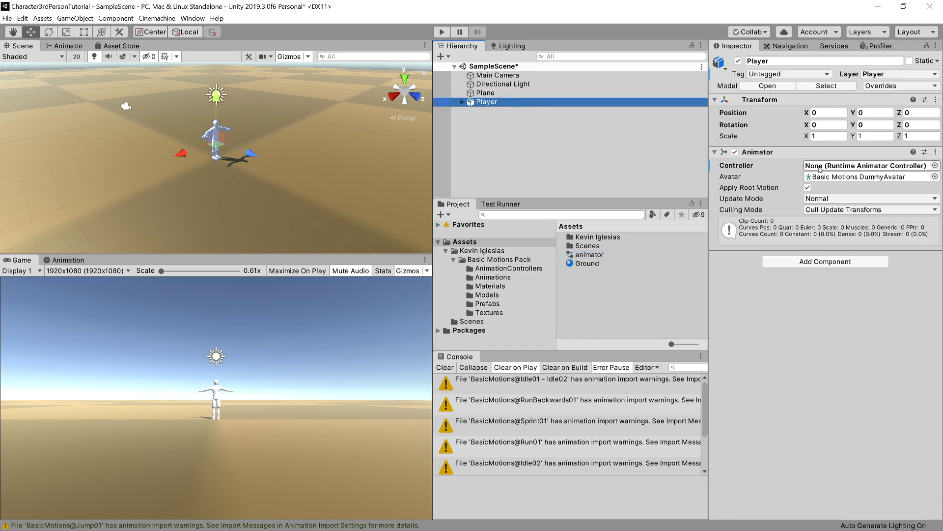
pyautogui.moveTo(587, 255); pyautogui.dragTo(868, 166)
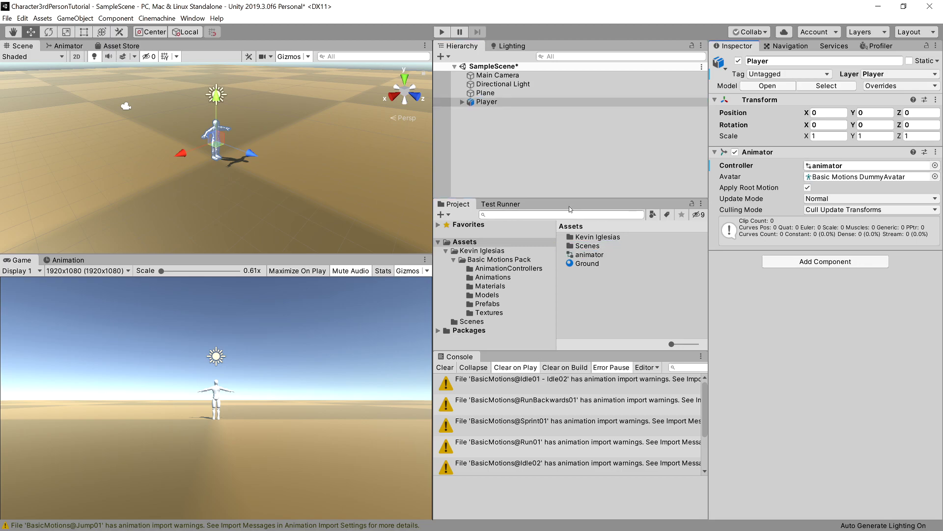
pyautogui.click(484, 103)
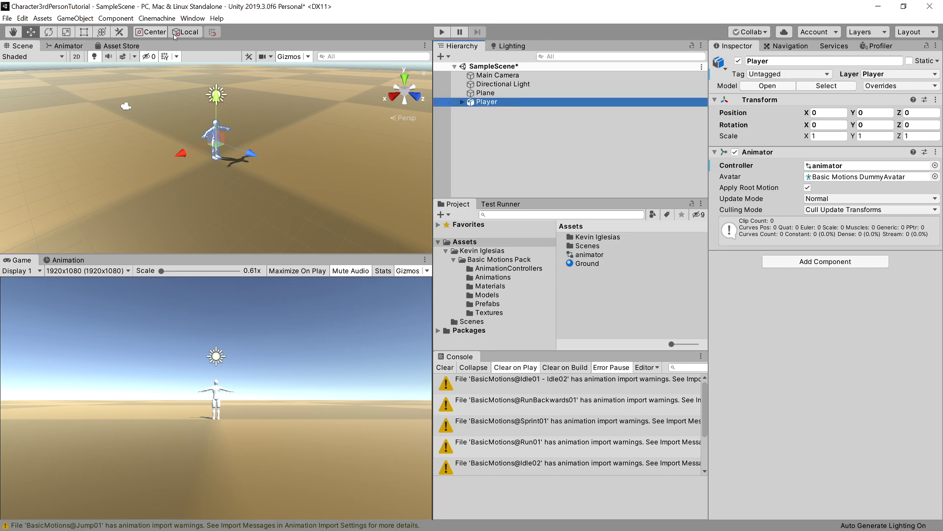
# Open the Animator window from Window > Animation.
pyautogui.click(192, 19)
pyautogui.moveTo(256, 143)
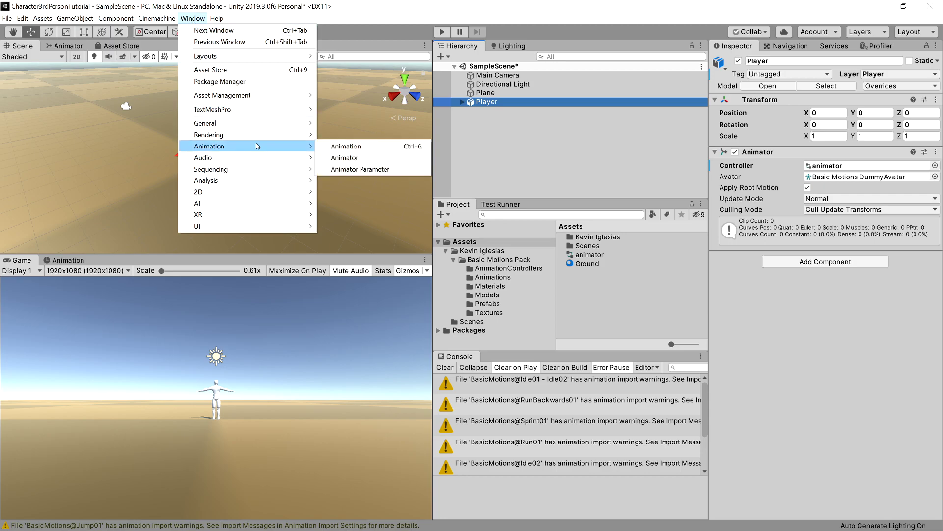
pyautogui.click(346, 158)
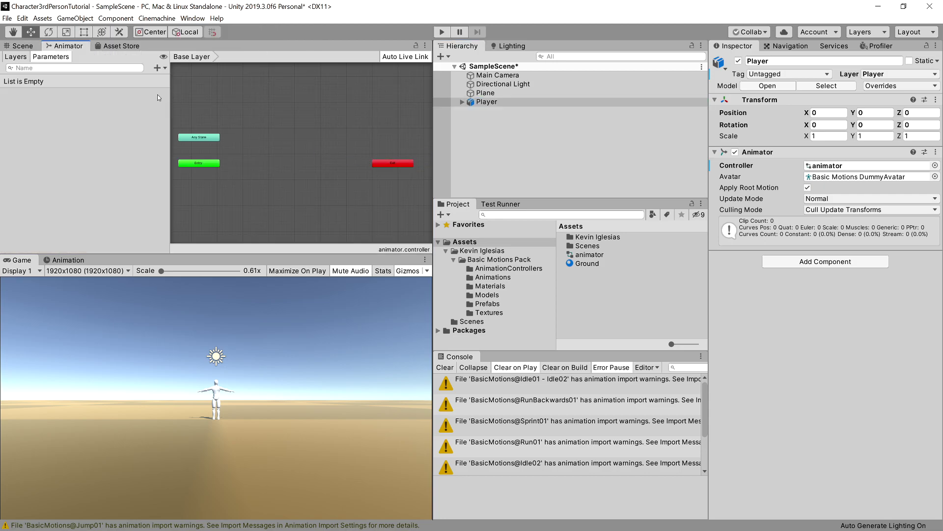
# Create a state from a new Blend Tree in the graph and open it.
pyautogui.rightClick(269, 165)
pyautogui.moveTo(318, 172)
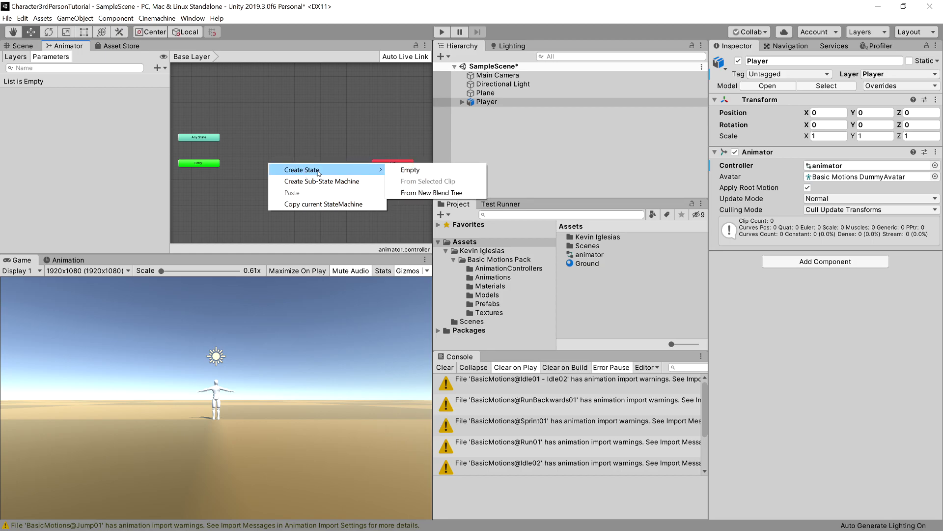
pyautogui.click(425, 193)
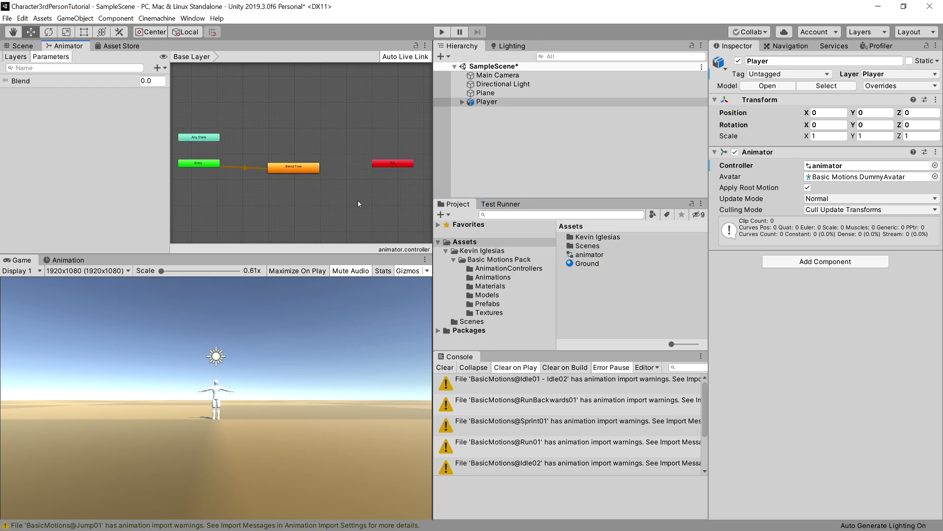
pyautogui.scroll(1, 309, 171)
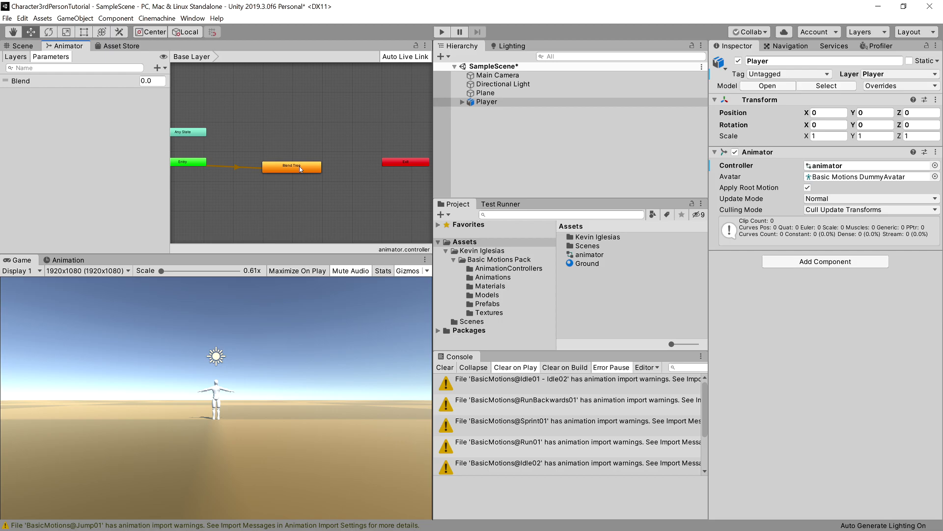
pyautogui.doubleClick(301, 168)
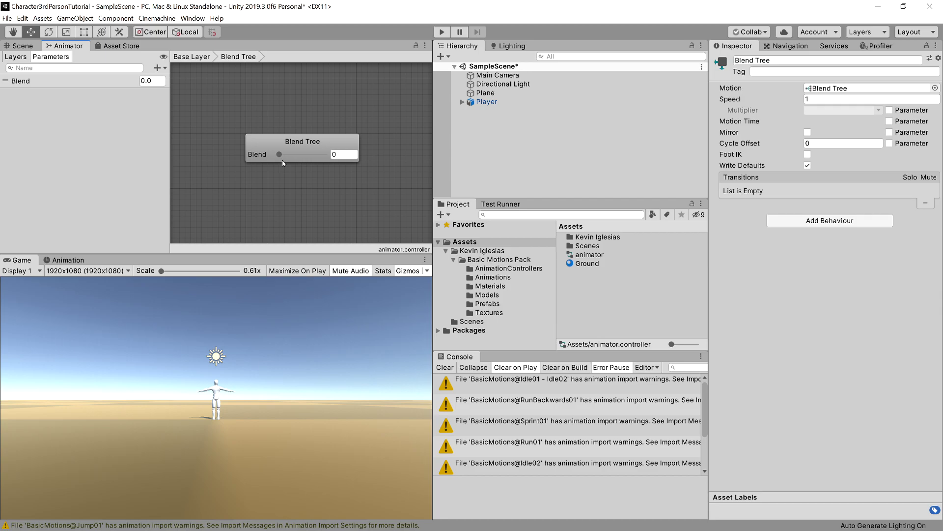
# Add three empty motion fields to the Blend Tree.
pyautogui.click(326, 140)
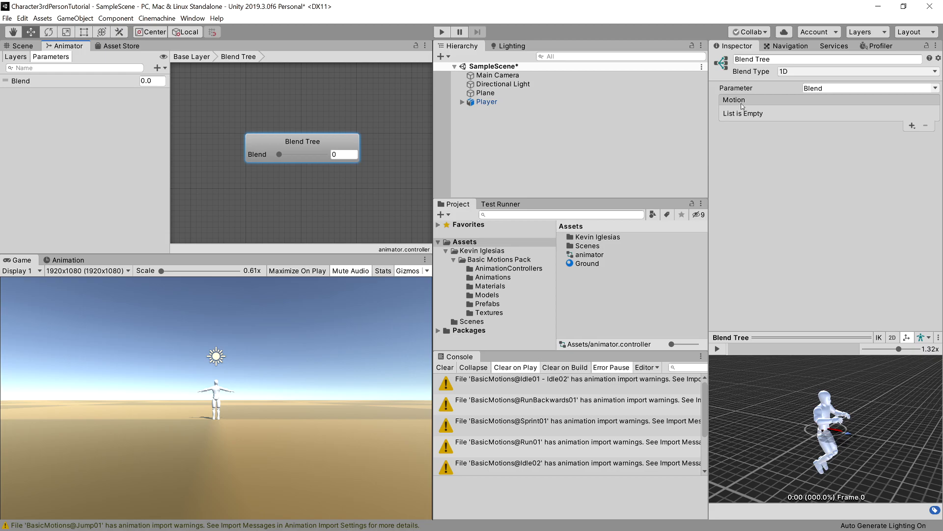
pyautogui.click(912, 126)
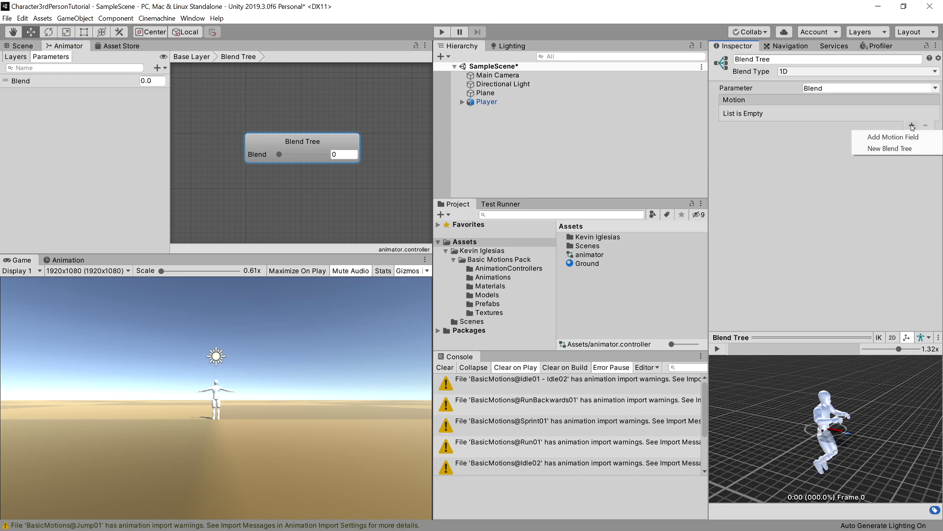
pyautogui.click(910, 139)
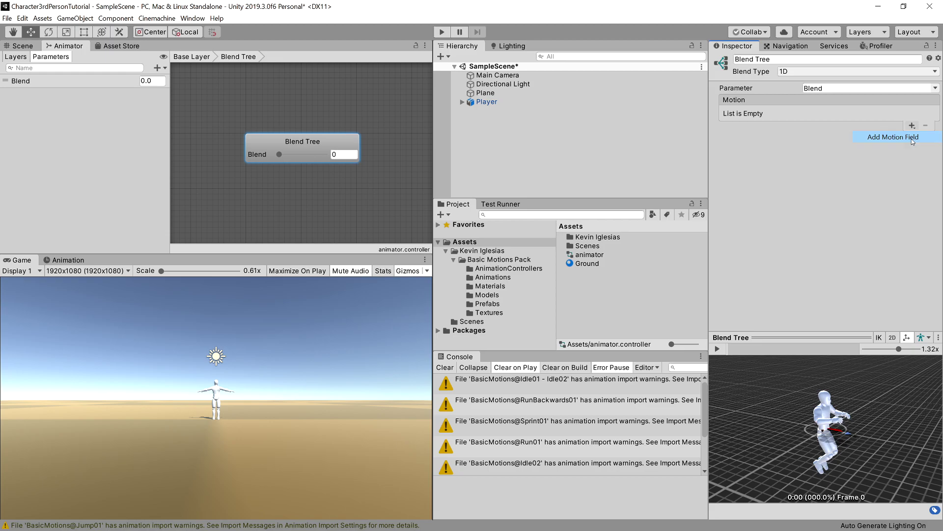
pyautogui.click(912, 126)
pyautogui.click(908, 139)
pyautogui.click(912, 173)
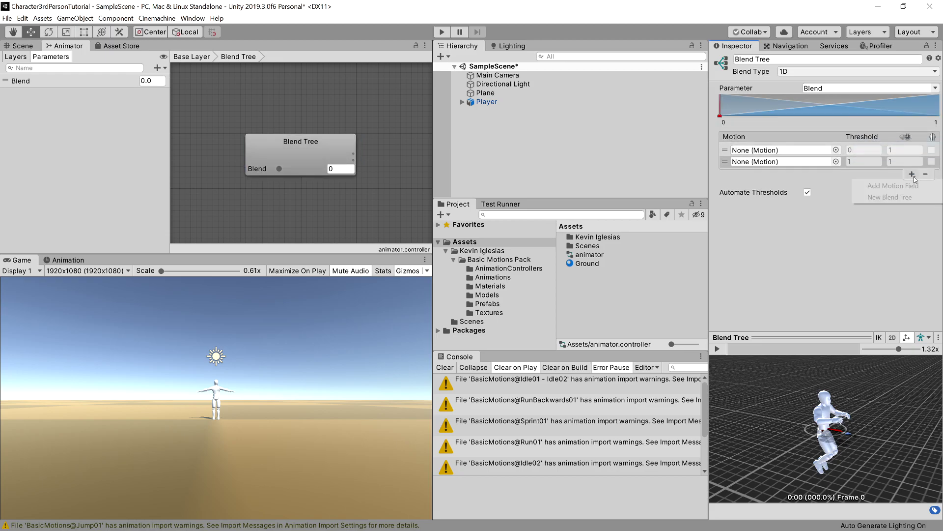
pyautogui.click(907, 185)
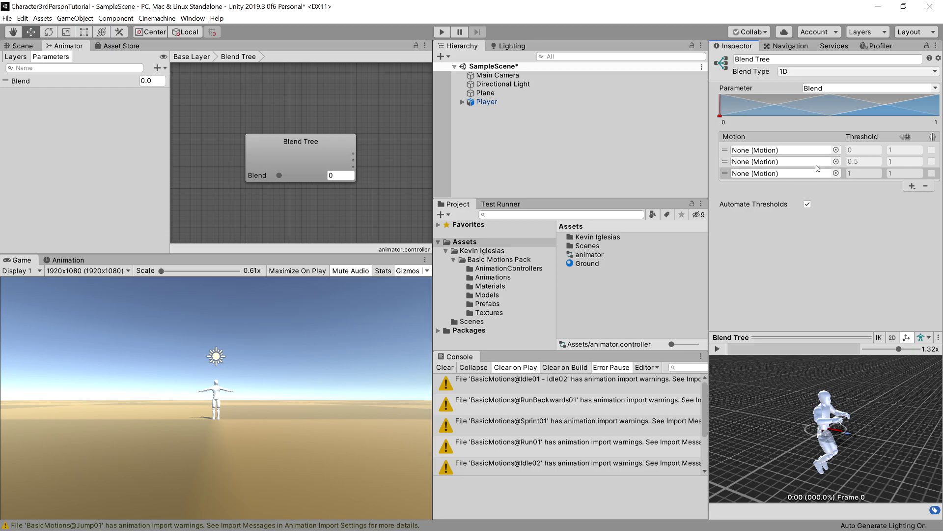
# Assign BasicMotions@Idle01, Walk01 and Run01 to the first, second and third slots.
pyautogui.click(836, 149)
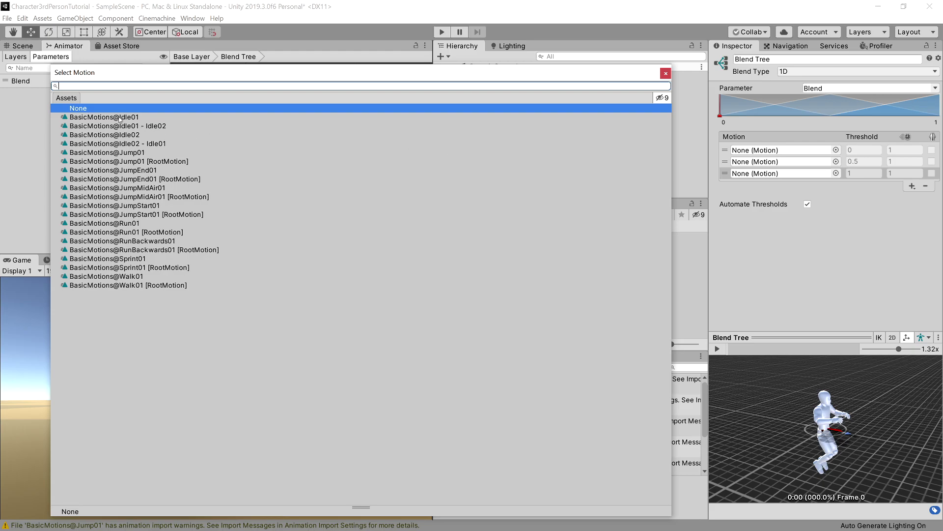
pyautogui.doubleClick(136, 119)
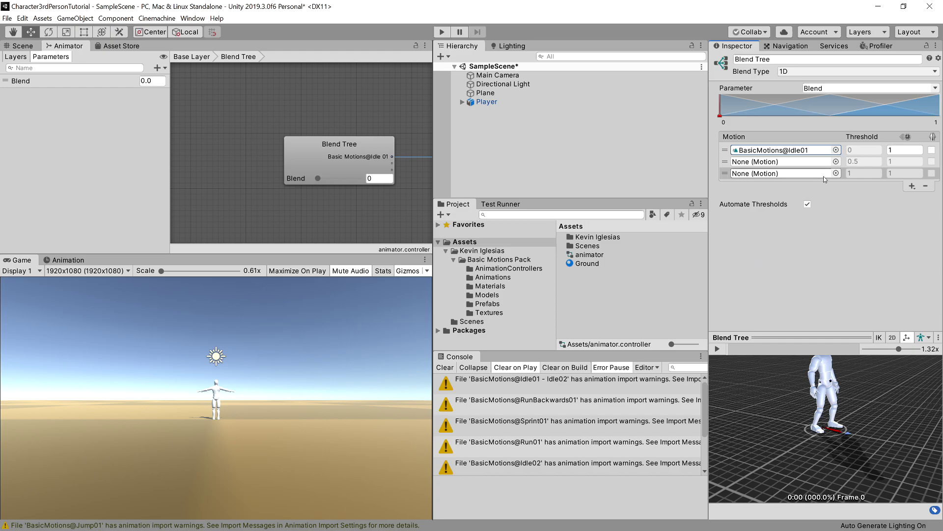
pyautogui.click(836, 161)
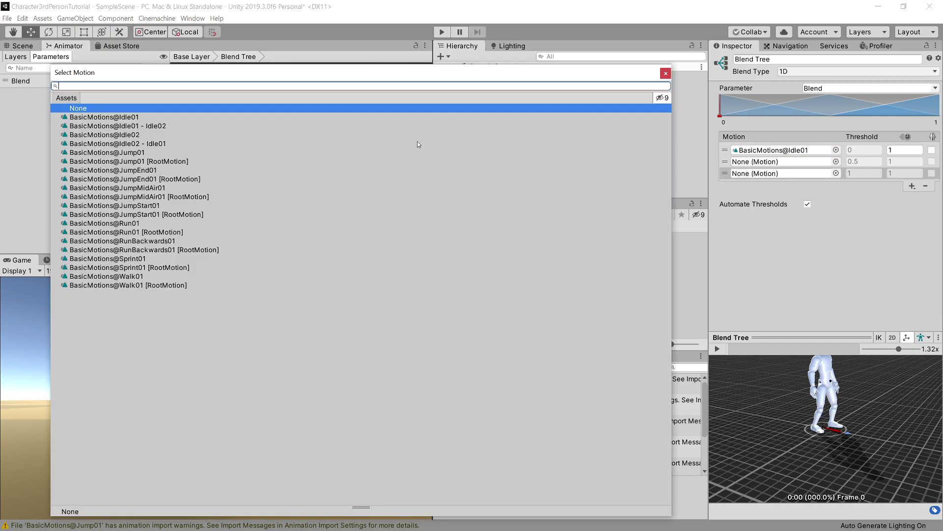
pyautogui.doubleClick(141, 277)
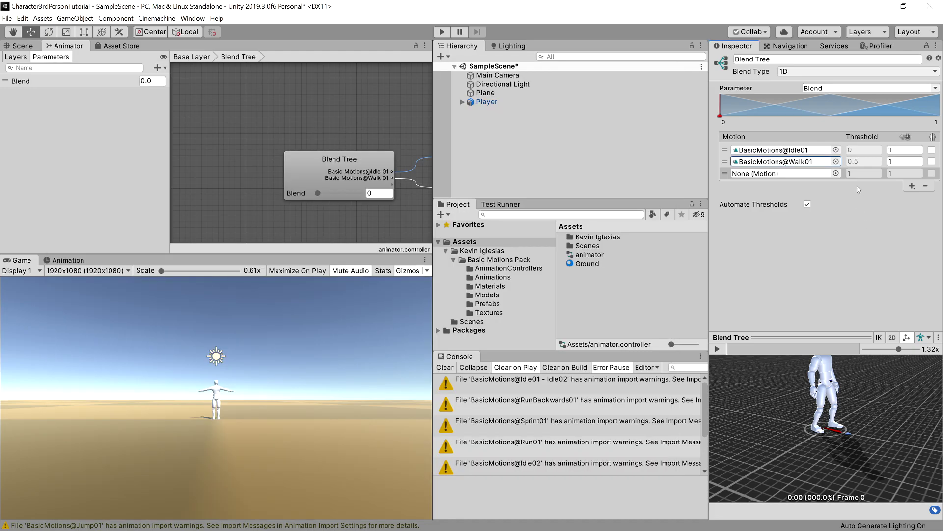
pyautogui.click(836, 175)
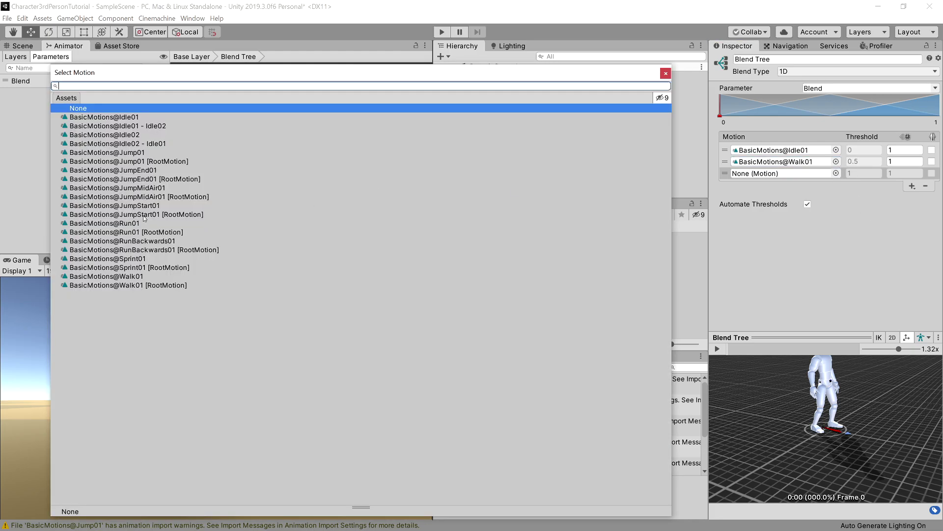
pyautogui.doubleClick(126, 224)
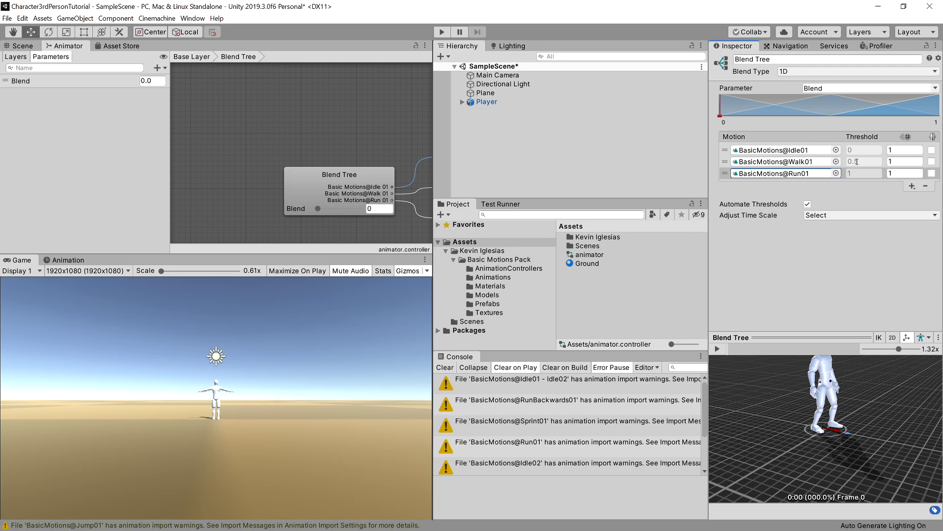
# Turn off Automate Thresholds and change the Walk01 threshold from 0.5 to 0.2.
pyautogui.click(808, 204)
pyautogui.click(808, 204)
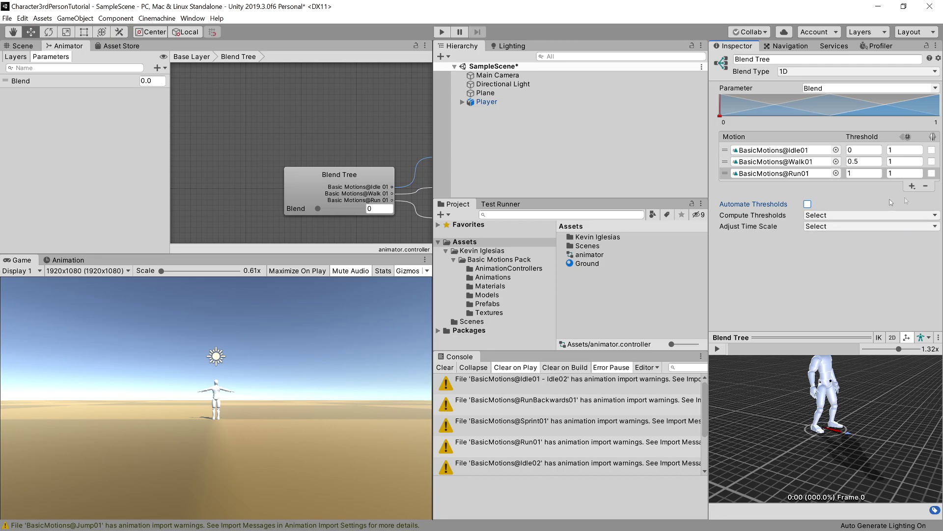
pyautogui.click(852, 161)
pyautogui.moveTo(859, 162); pyautogui.dragTo(855, 163)
pyautogui.write('2')
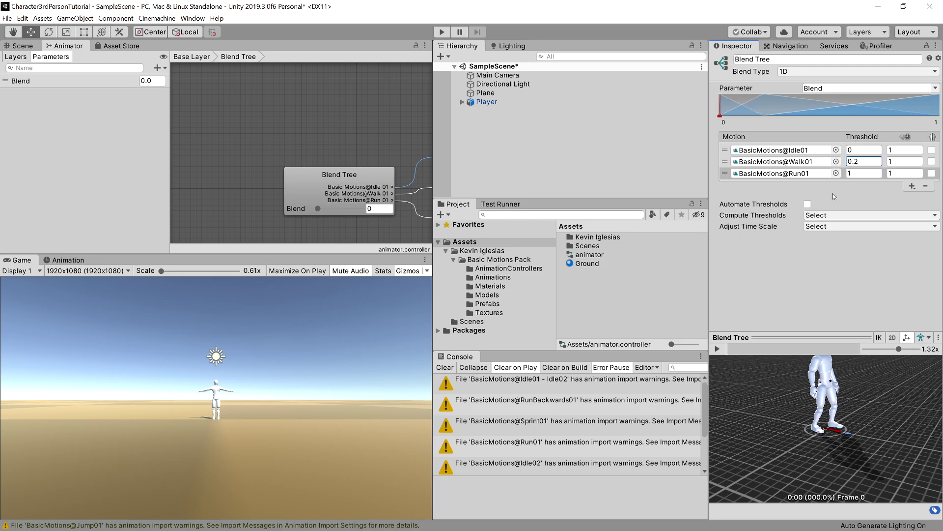
pyautogui.moveTo(827, 393); pyautogui.dragTo(826, 392)
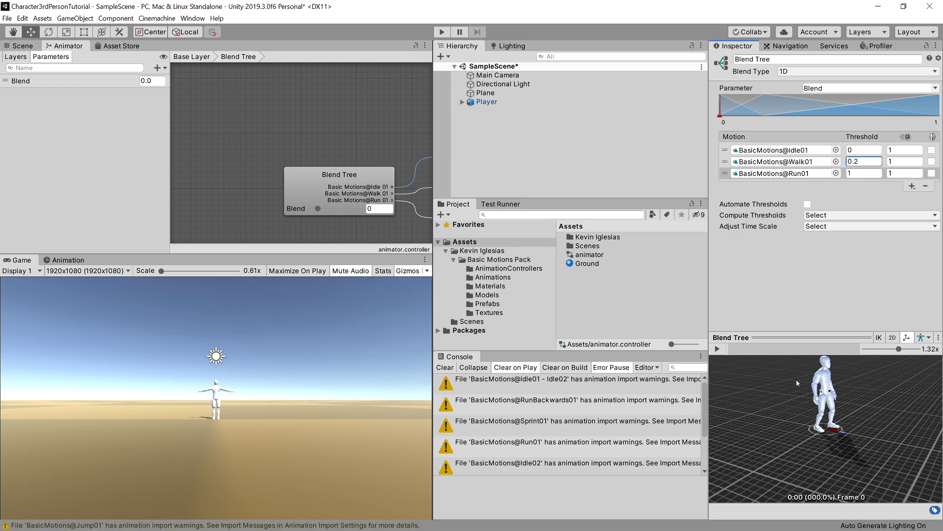
pyautogui.click(724, 352)
# Play the Blend Tree preview, nudge the Blend value, then pause it.
pyautogui.click(717, 349)
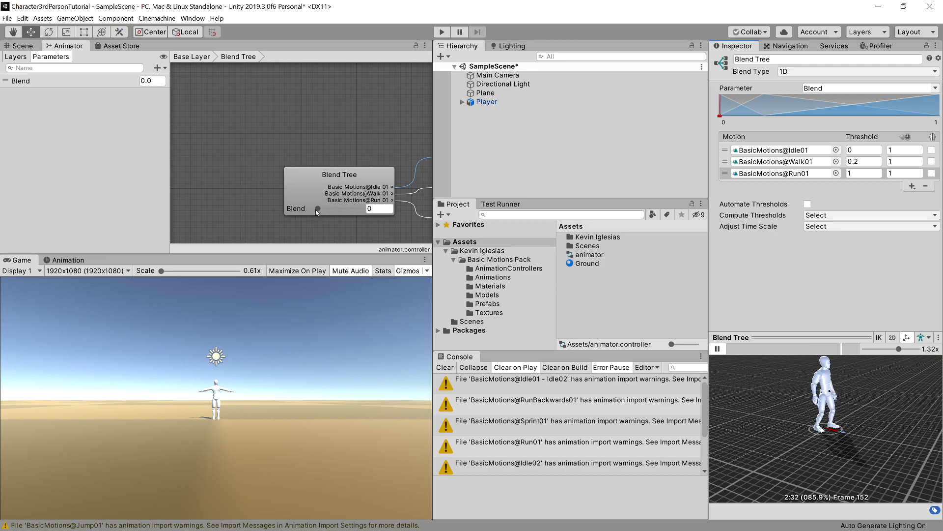
pyautogui.moveTo(318, 209)
pyautogui.mouseDown()
pyautogui.moveTo(345, 209)
pyautogui.moveTo(309, 206)
pyautogui.mouseUp()
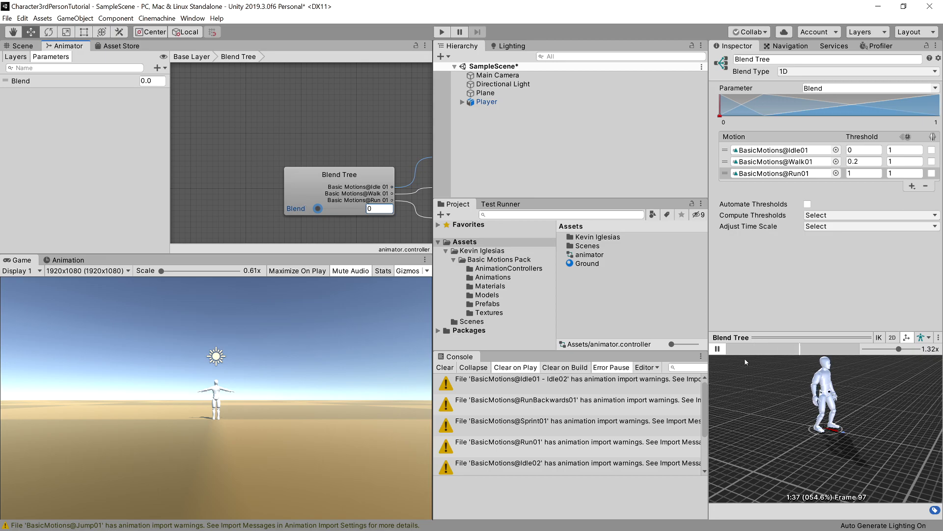
pyautogui.click(717, 348)
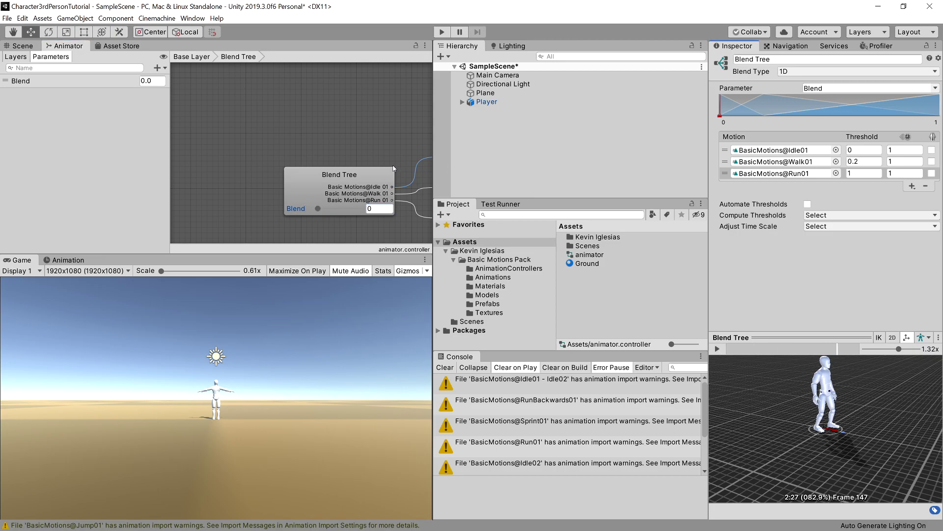
# Rename the animator's Blend parameter to 'move' and save the scene with Ctrl+S.
pyautogui.click(27, 82)
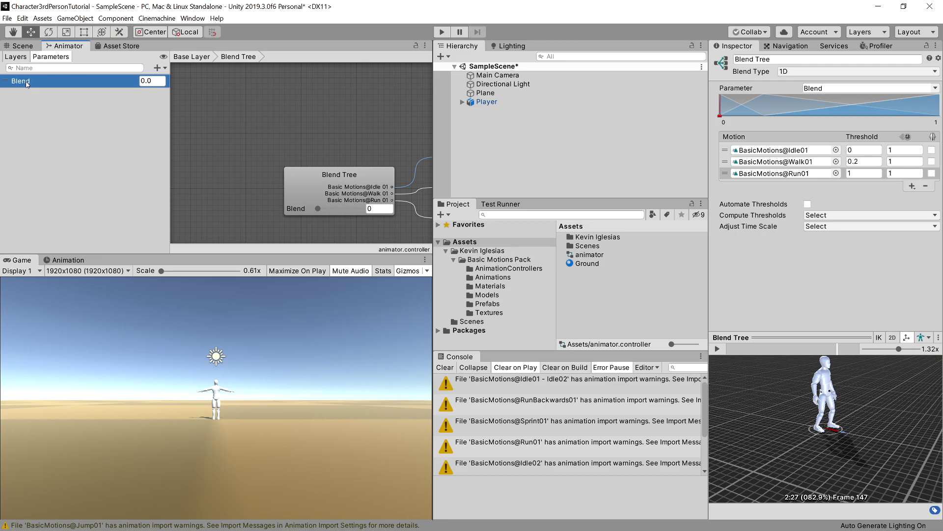
pyautogui.doubleClick(26, 83)
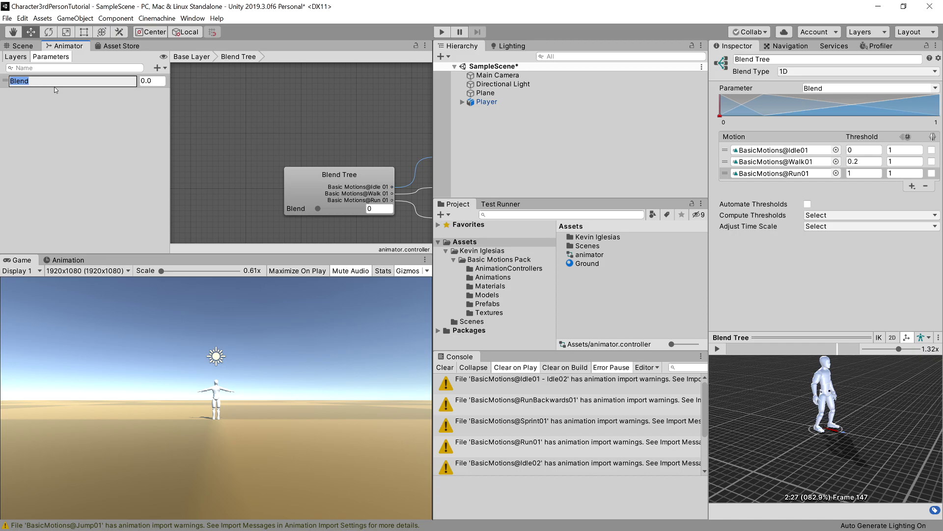
pyautogui.write('move')
pyautogui.press('Return')
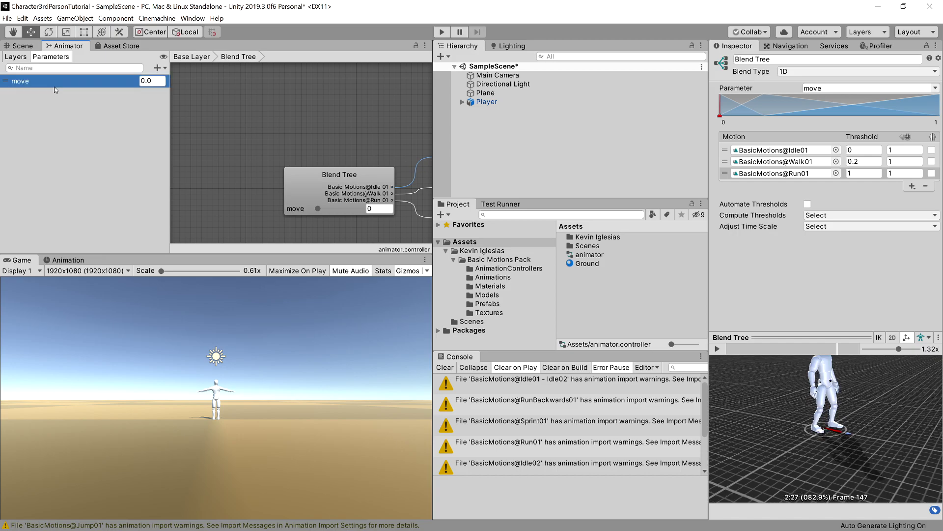
pyautogui.hotkey('ctrl', 's')
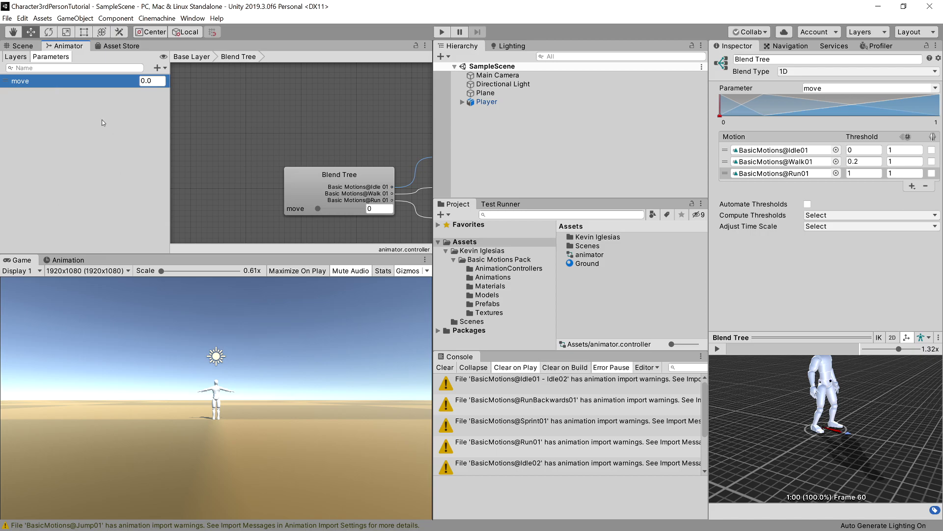
# In the Scene view, select Player and add a Character Controller component.
pyautogui.click(29, 46)
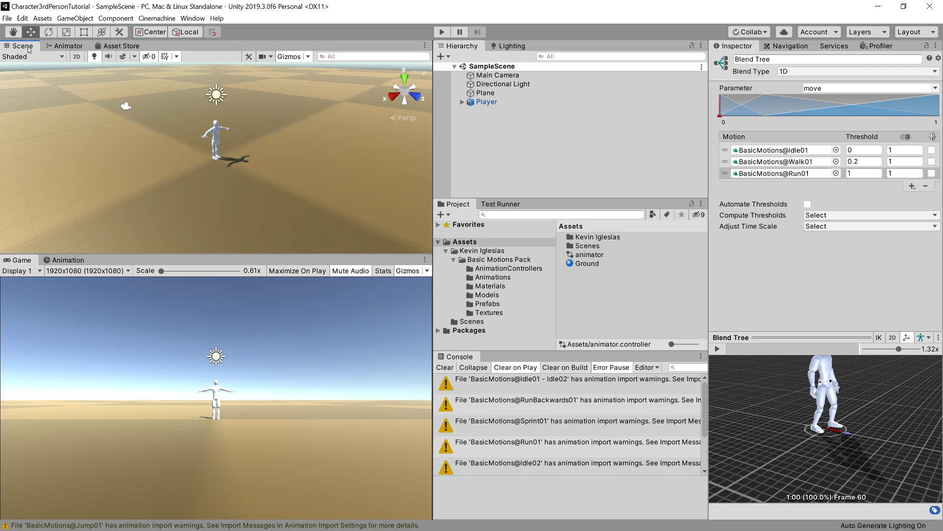
pyautogui.click(491, 103)
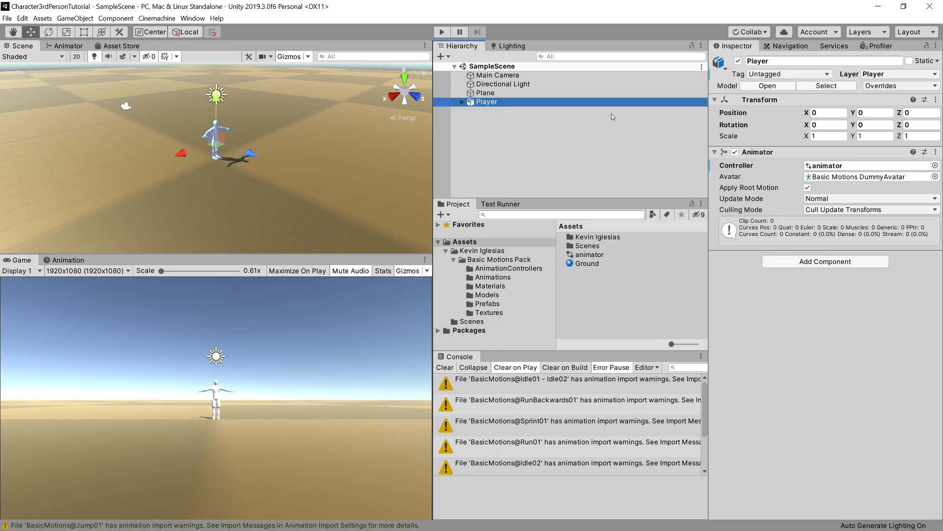
pyautogui.click(738, 296)
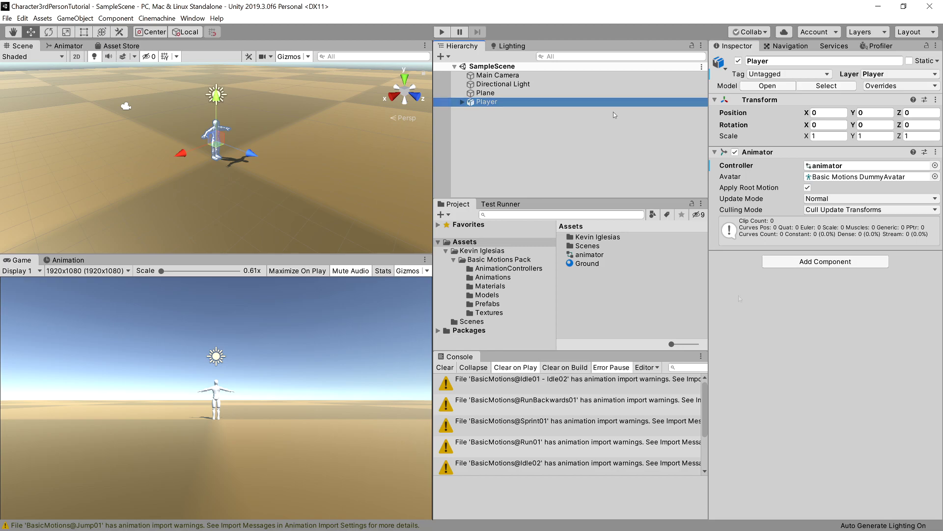
pyautogui.click(792, 262)
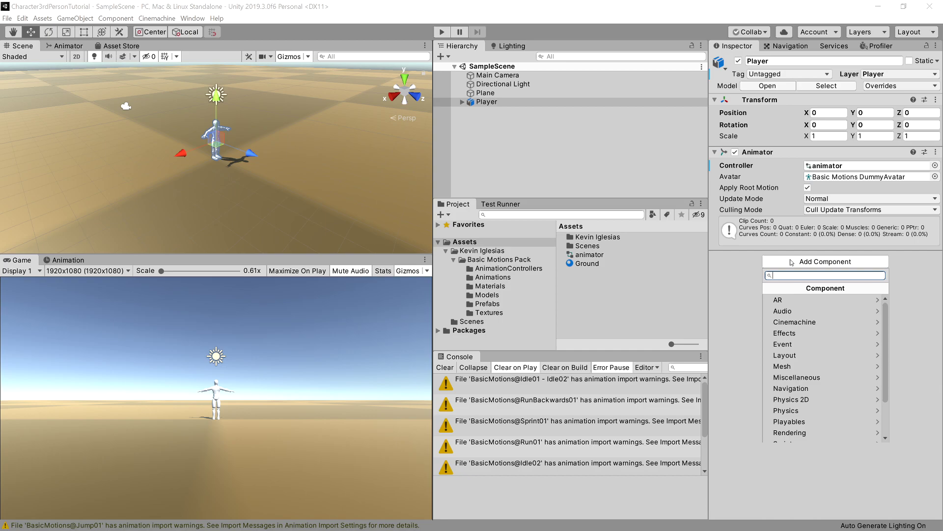
pyautogui.write('Cha')
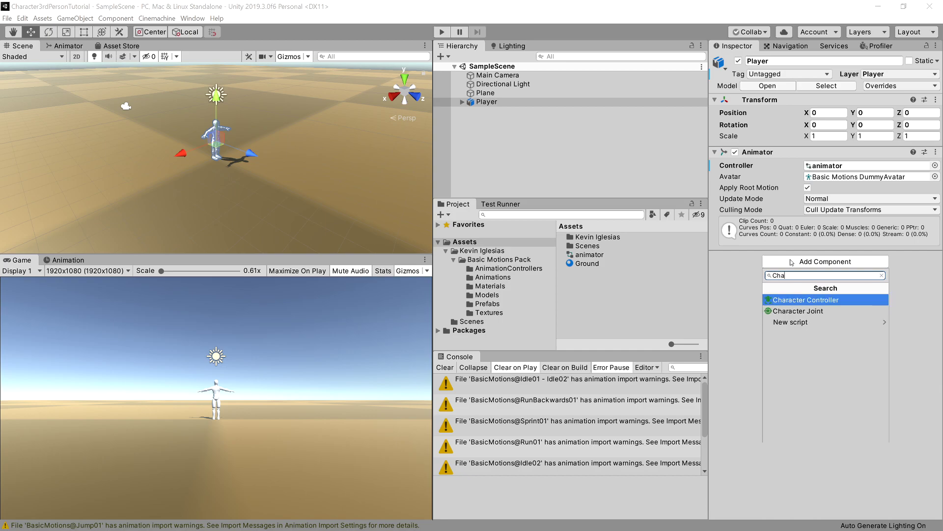
pyautogui.click(813, 299)
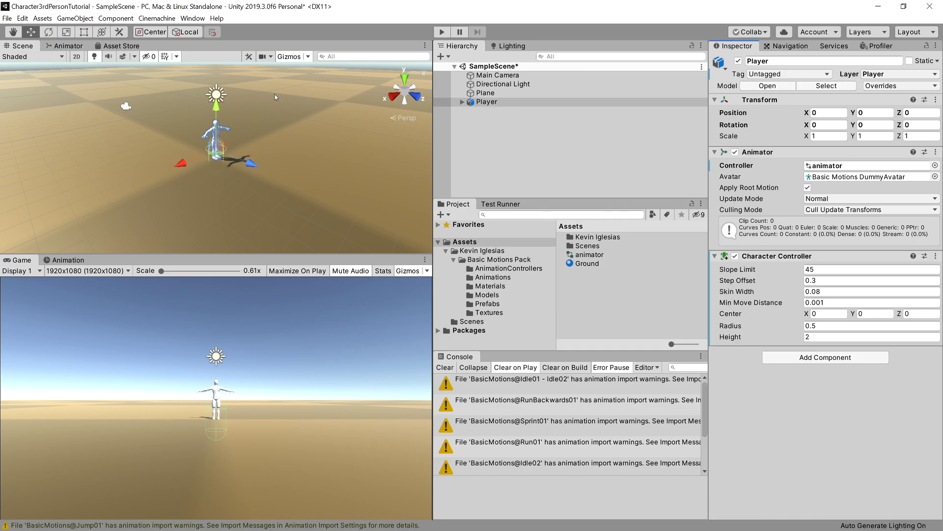
# Set the Character Controller Height to 1.9 and Center Y to 1.
pyautogui.scroll(2, 275, 97)
pyautogui.scroll(1, 242, 115)
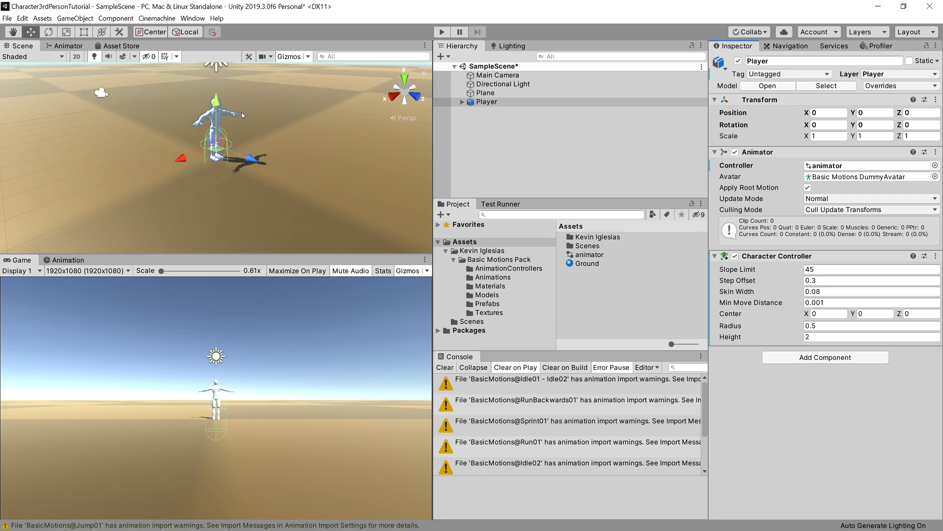
pyautogui.scroll(1, 242, 115)
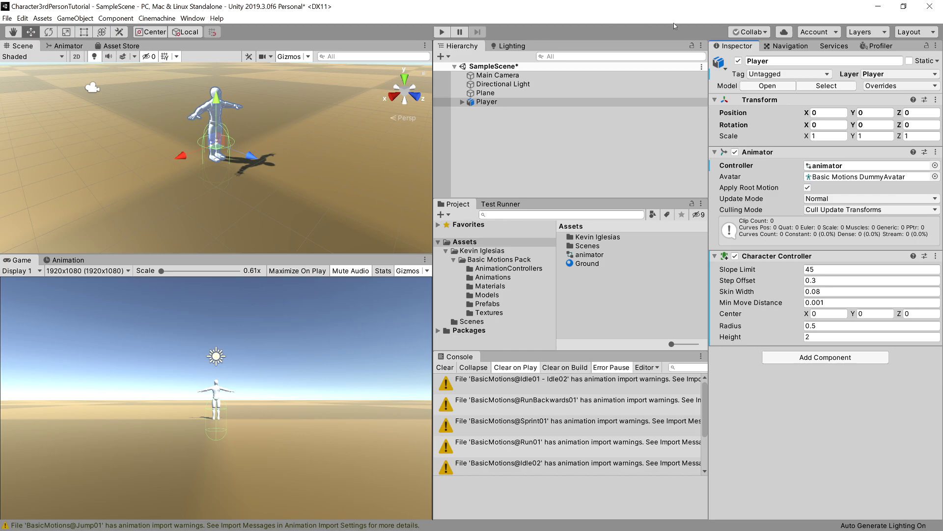
pyautogui.click(857, 335)
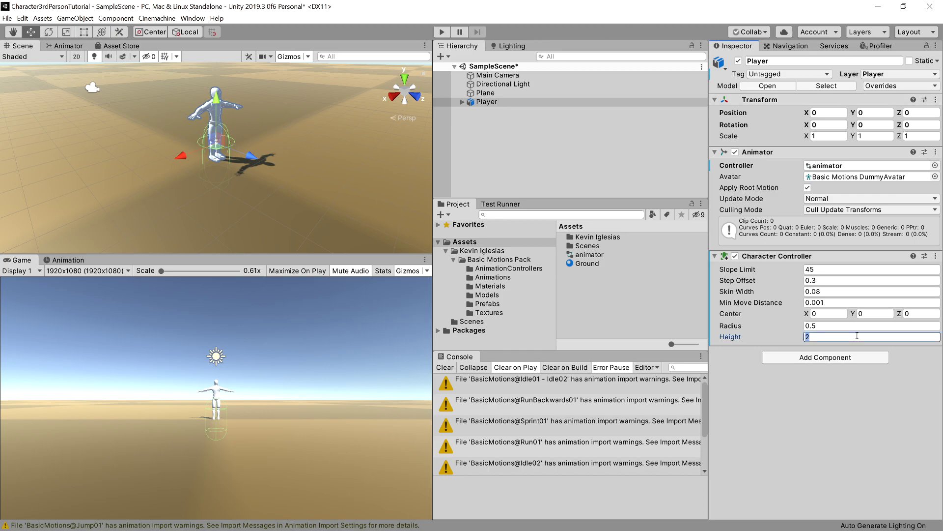
pyautogui.write('1.9')
pyautogui.click(880, 313)
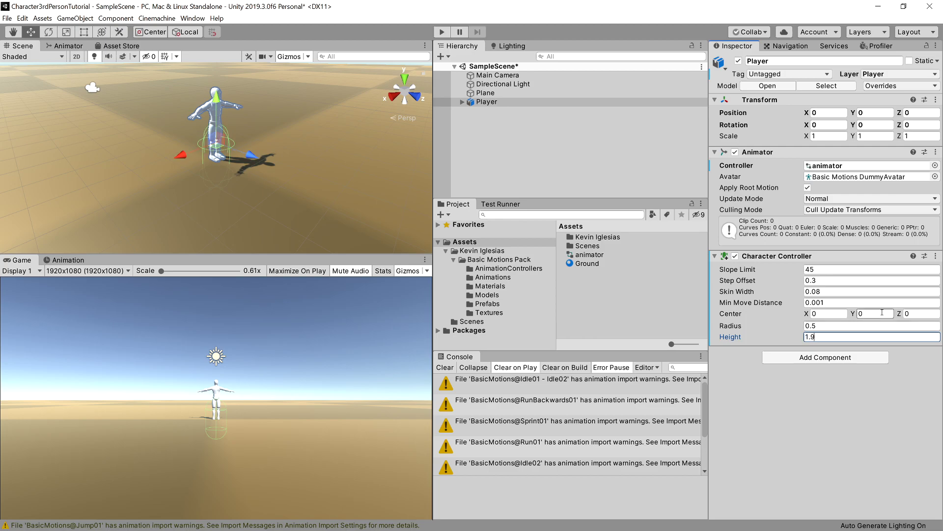
pyautogui.write('1')
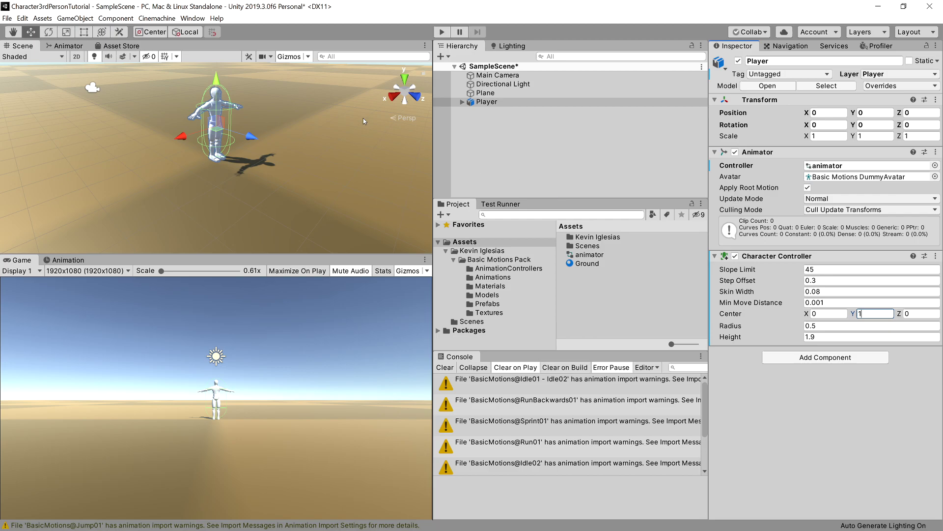
pyautogui.scroll(5, 243, 117)
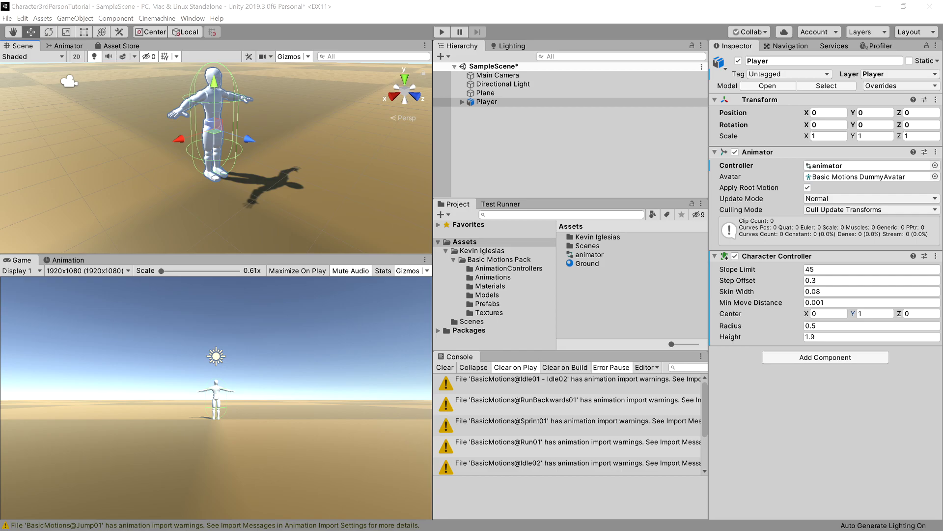
pyautogui.click(175, 10)
# Create a Cinemachine FreeLook camera that follows and looks at Player, then test it in Play mode.
pyautogui.click(164, 19)
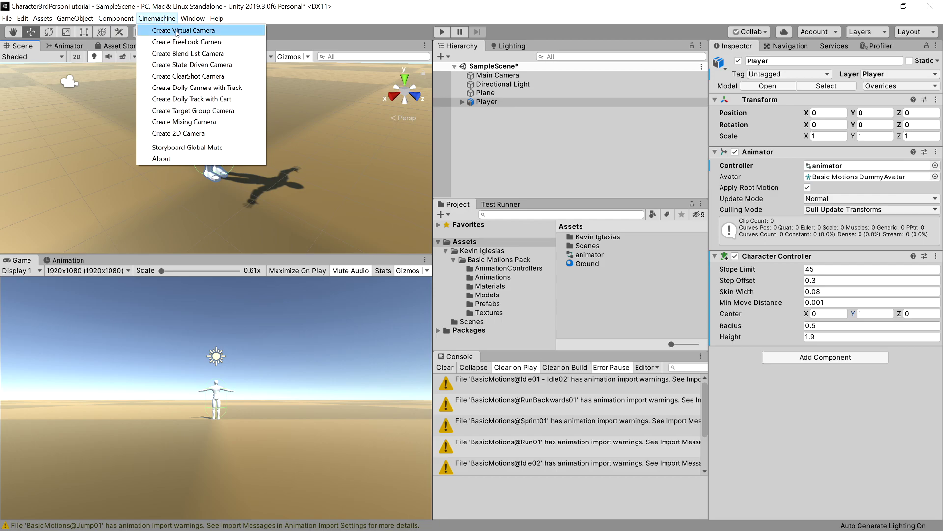
pyautogui.click(187, 43)
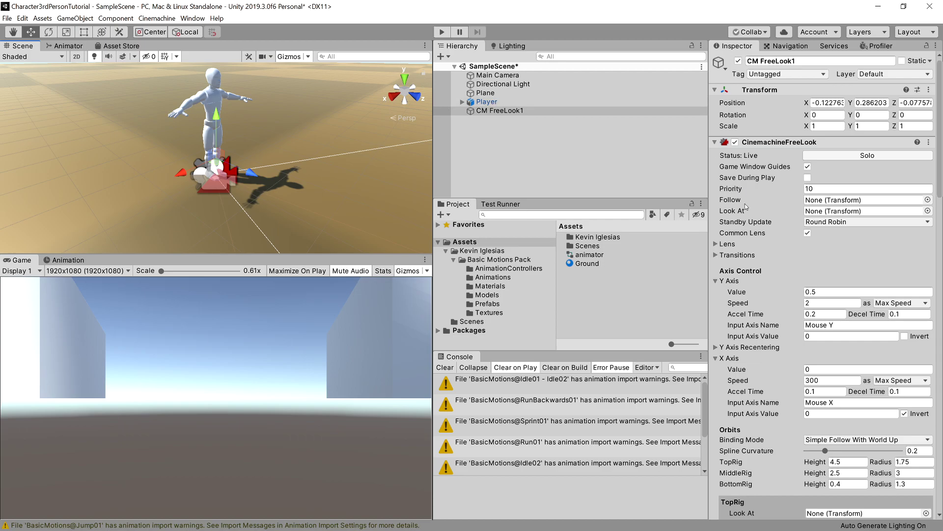
pyautogui.moveTo(516, 102); pyautogui.dragTo(812, 198)
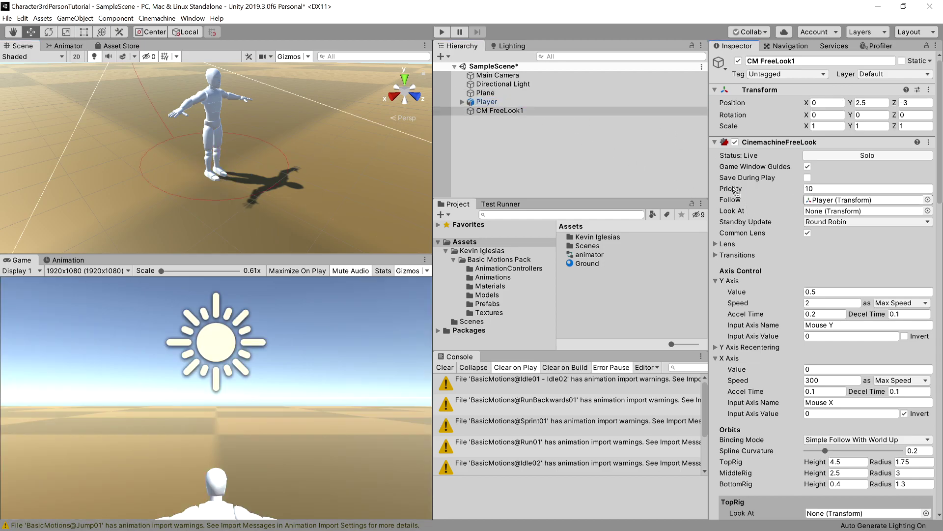
pyautogui.moveTo(486, 101); pyautogui.dragTo(827, 212)
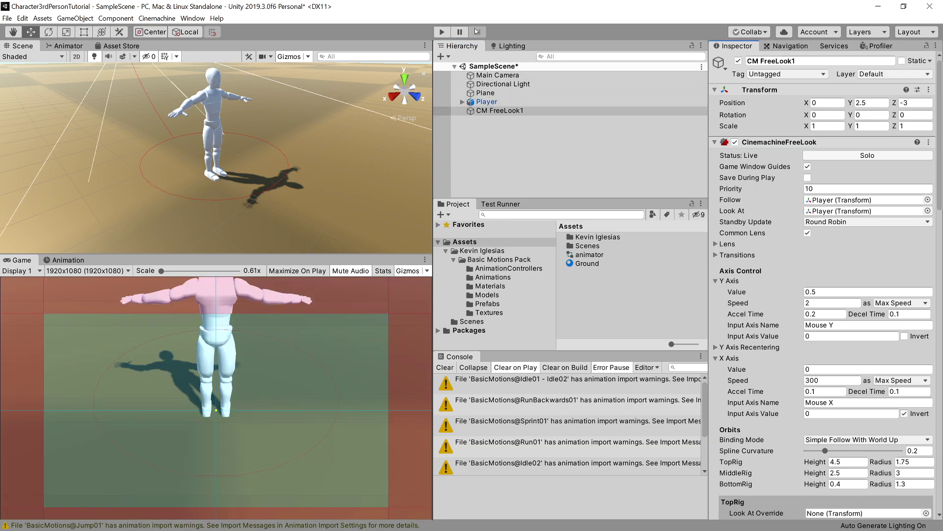
pyautogui.click(442, 32)
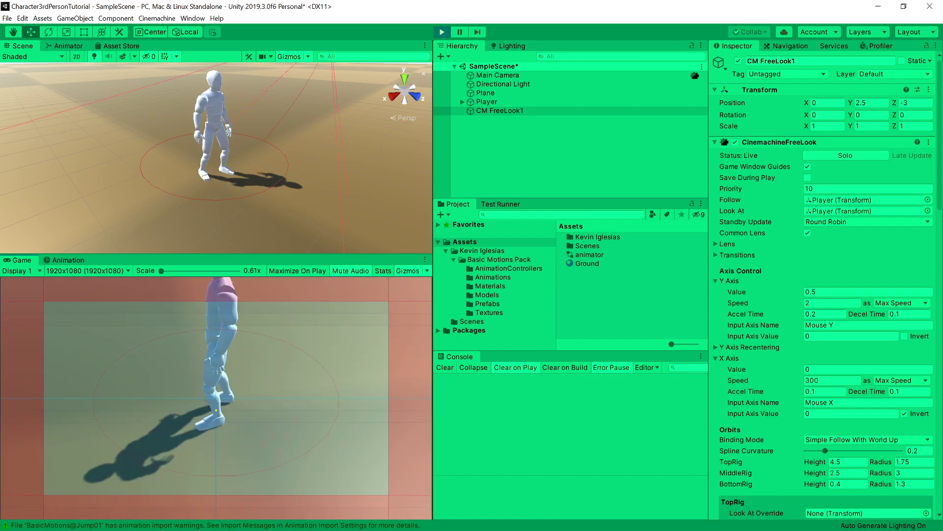
pyautogui.hotkey('ctrl', 'p')
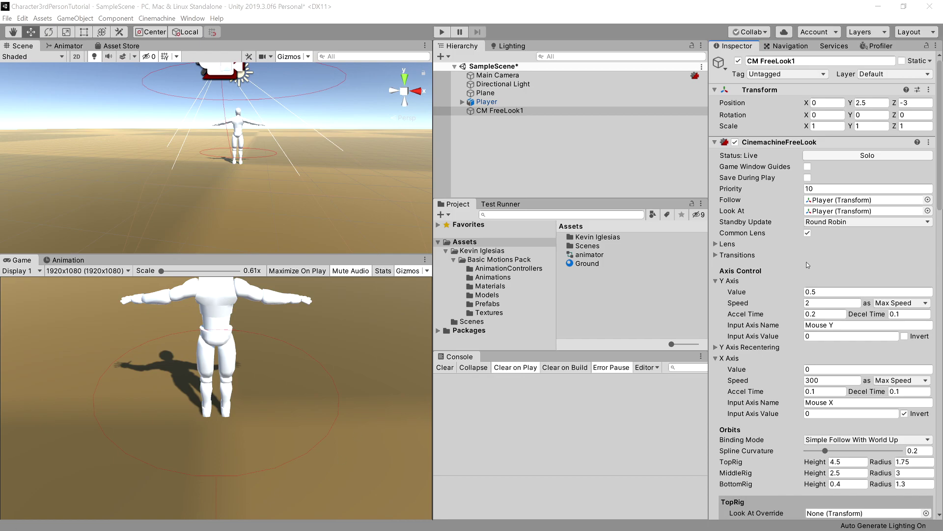
# On CM FreeLook1, enable Invert for the Y Axis and disable Invert for the X Axis.
pyautogui.scroll(-20, 865, 203)
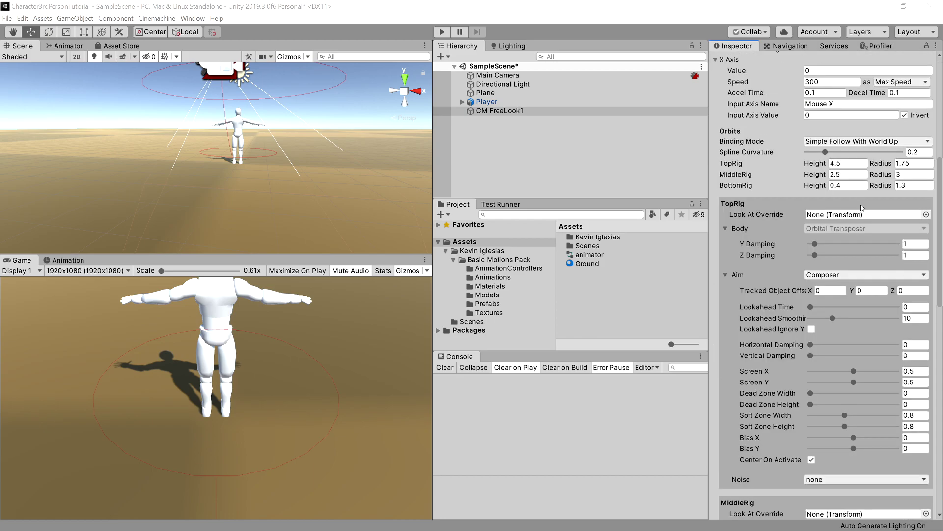
pyautogui.scroll(20, 850, 280)
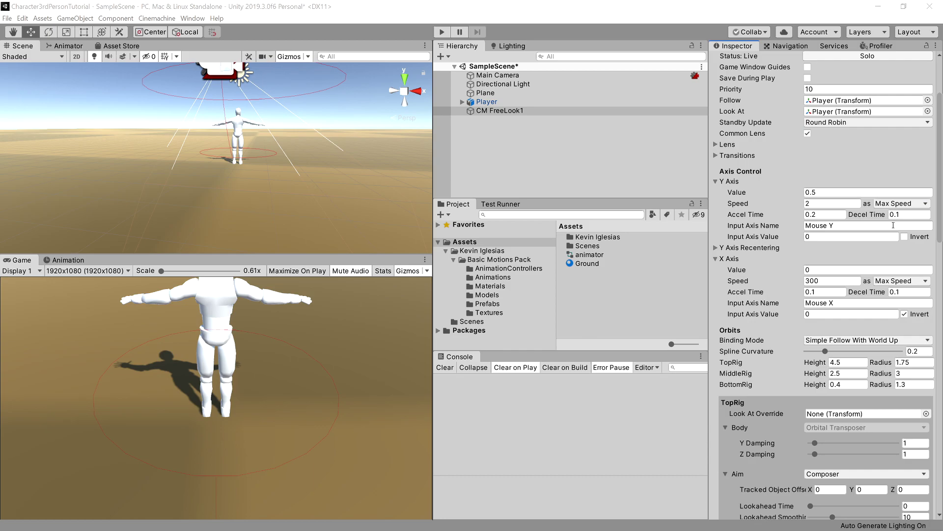
pyautogui.click(904, 237)
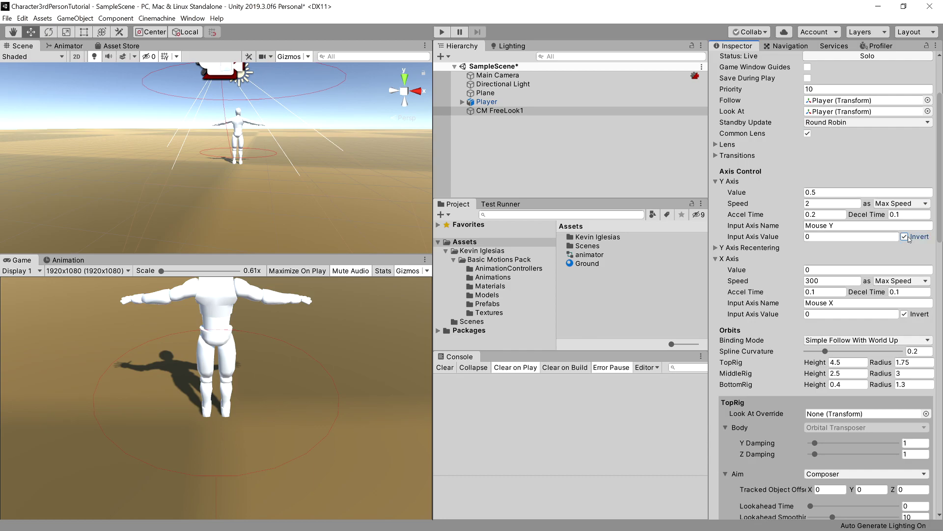
pyautogui.click(914, 314)
pyautogui.scroll(-4, 802, 281)
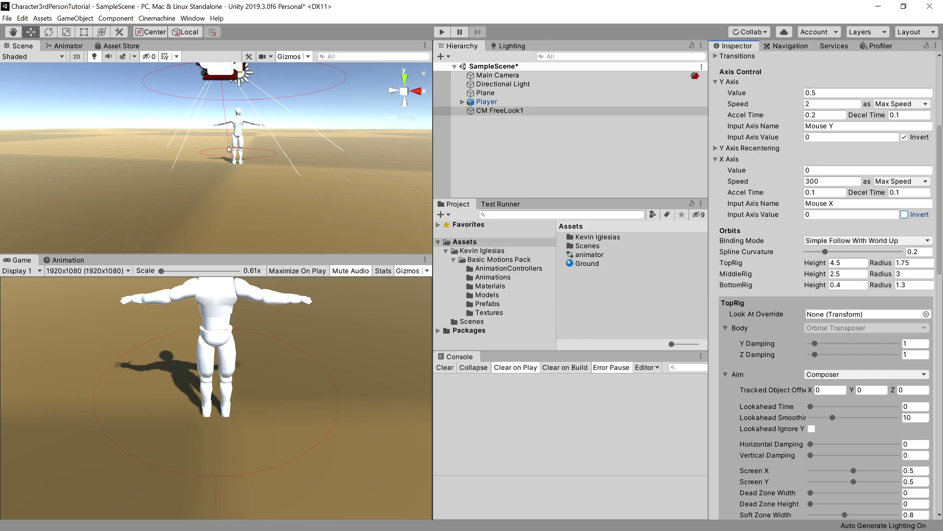
# Orbit the scene view to see the camera rig and try the current camera in Play mode.
pyautogui.moveTo(196, 172); pyautogui.dragTo(227, 163, button='right')
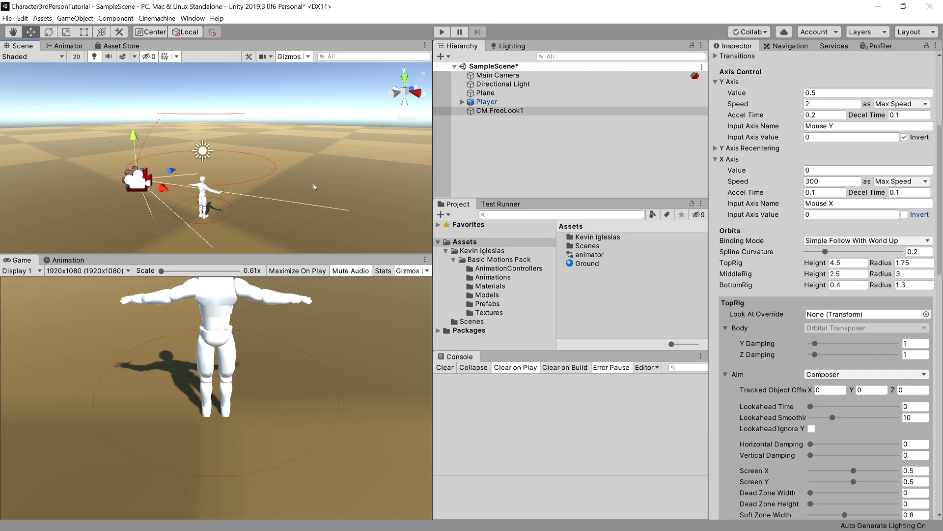
pyautogui.click(442, 32)
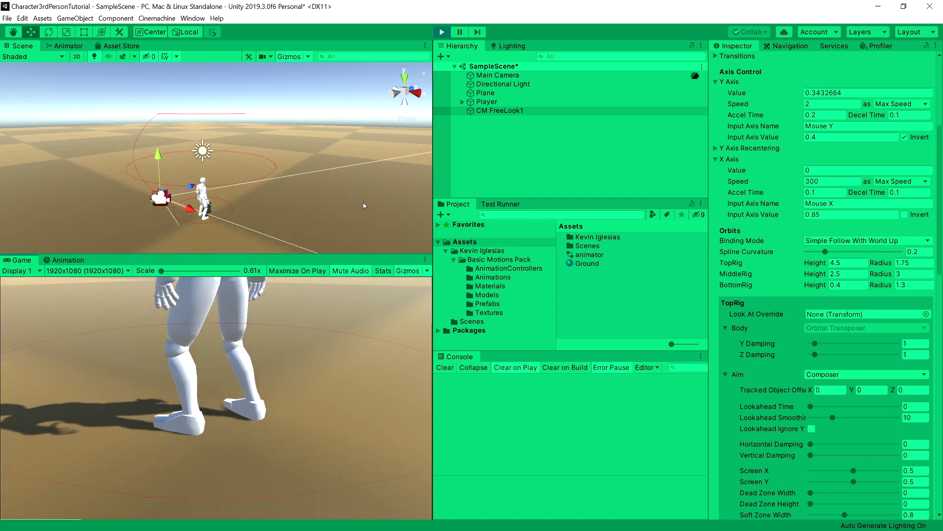
pyautogui.click(441, 32)
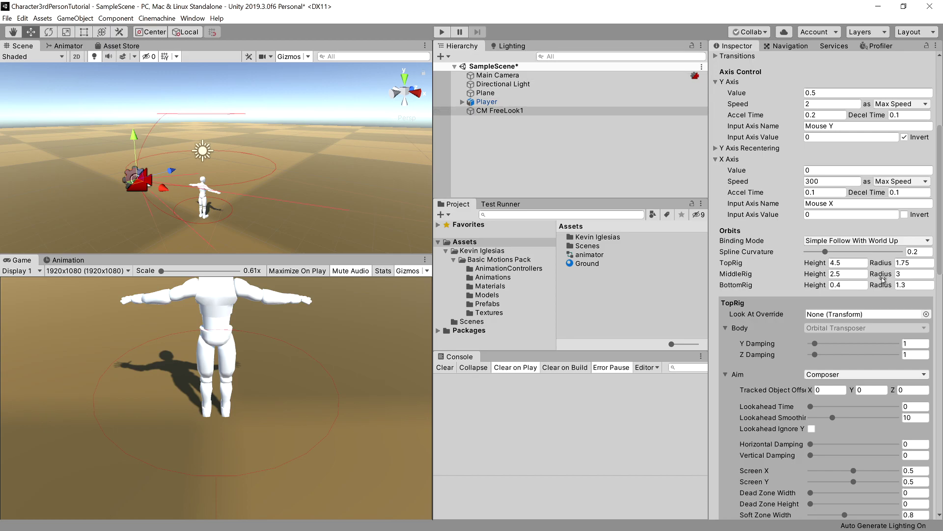
# Set BottomRig height 2.3 and radius 4, MiddleRig radius 4, TopRig radius 3, then play.
pyautogui.click(847, 284)
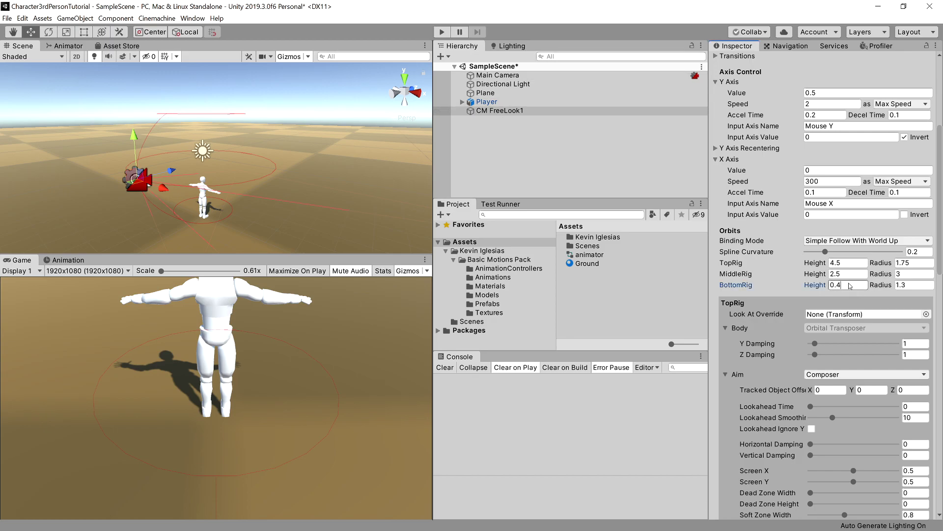
pyautogui.write('2.3')
pyautogui.click(908, 285)
pyautogui.write('4')
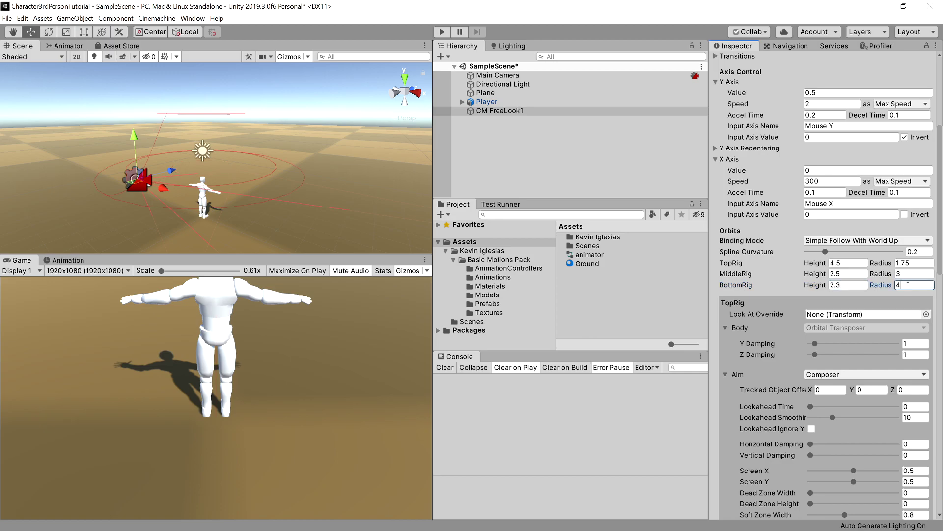
pyautogui.click(919, 274)
pyautogui.write('4')
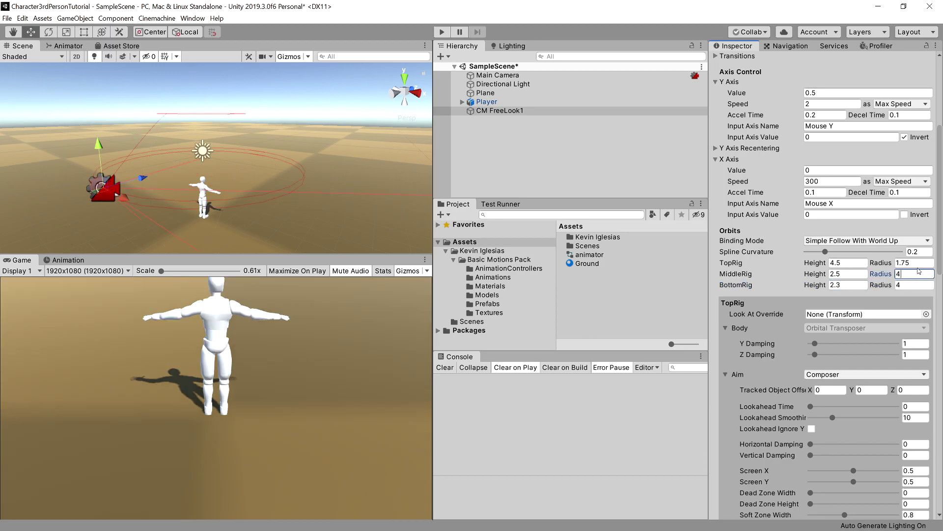
pyautogui.click(918, 262)
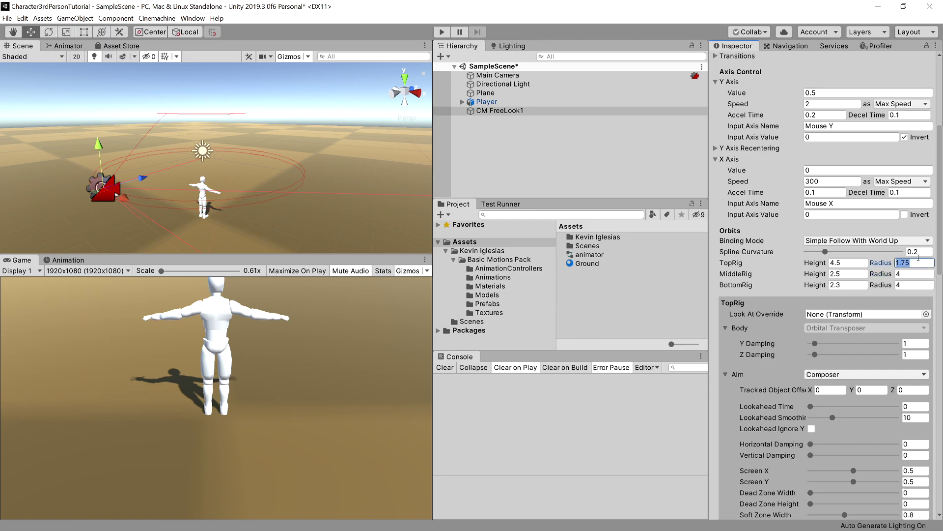
pyautogui.write('3')
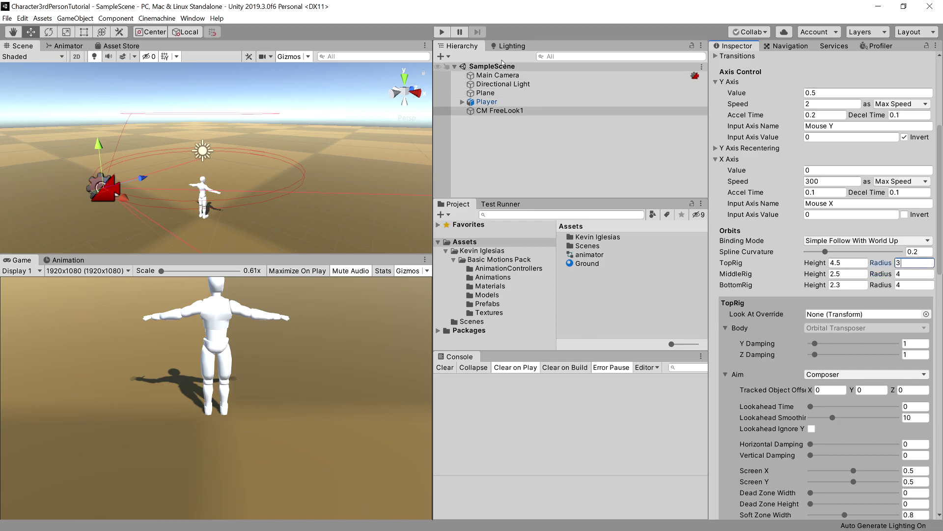
pyautogui.click(441, 32)
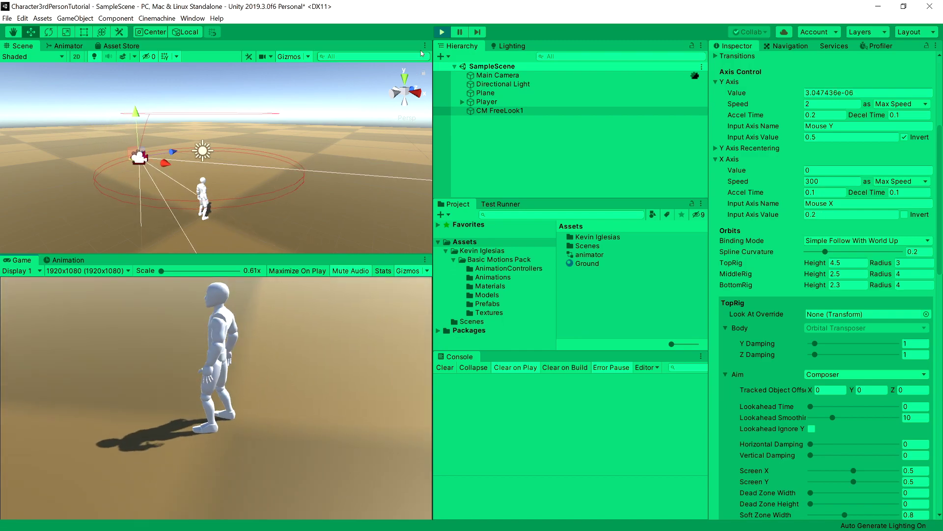
# Stop play mode and set the TopRig Aim Tracked Object Offset Y to 1.5.
pyautogui.click(441, 33)
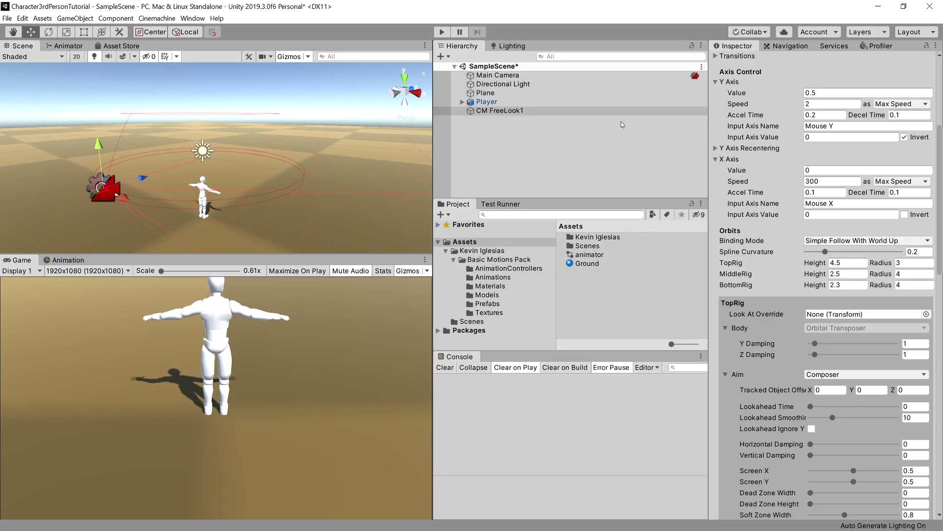
pyautogui.scroll(-5, 813, 249)
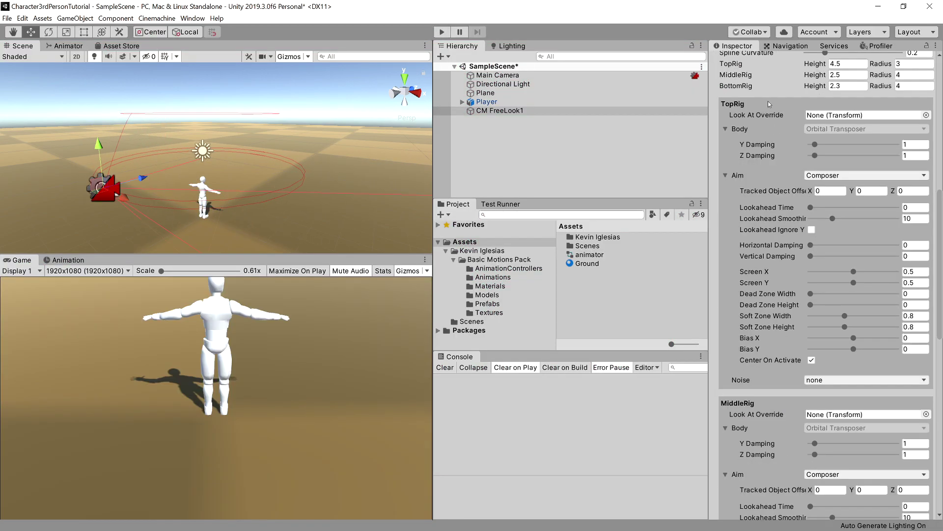
pyautogui.scroll(-5, 817, 291)
pyautogui.moveTo(791, 366); pyautogui.dragTo(795, 364)
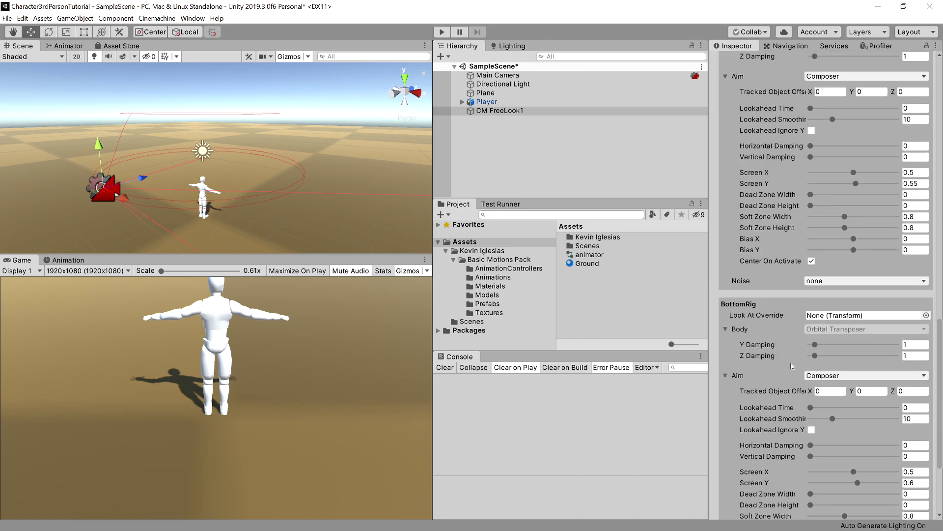
pyautogui.scroll(5, 798, 370)
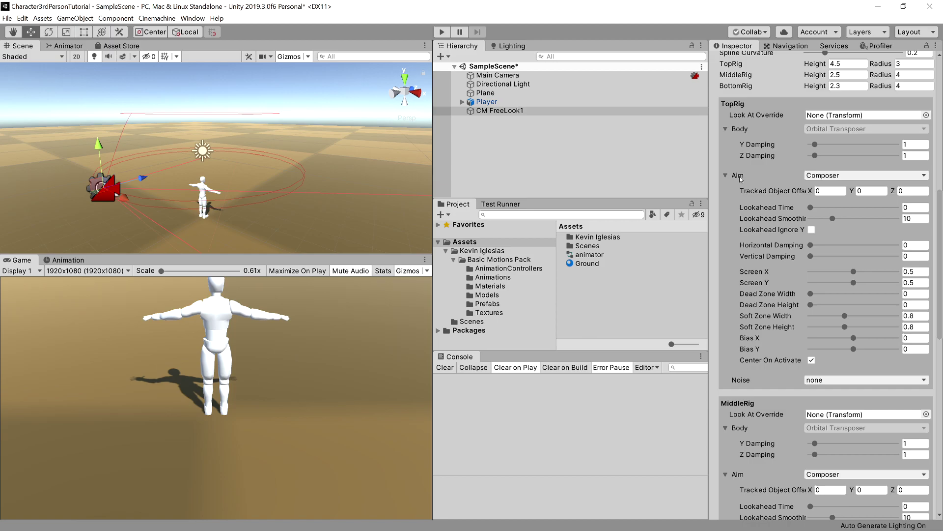
pyautogui.moveTo(762, 194)
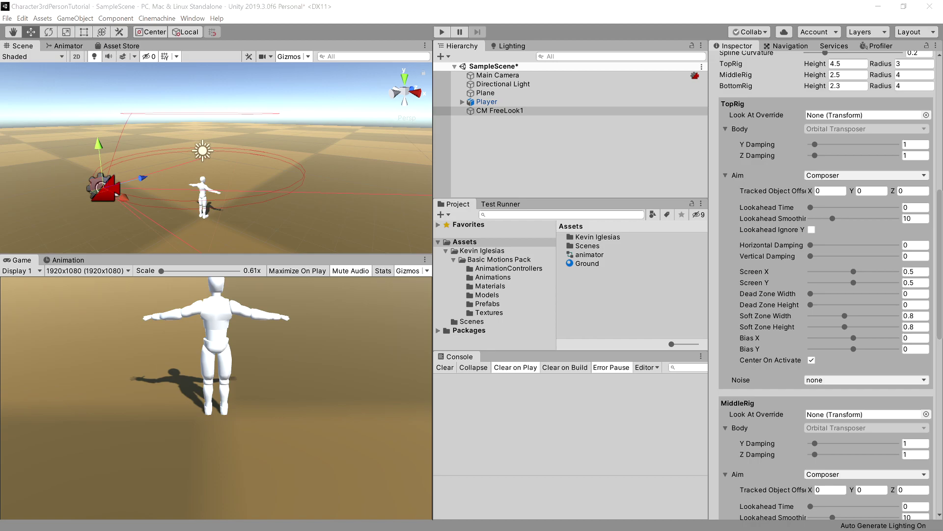
pyautogui.click(864, 190)
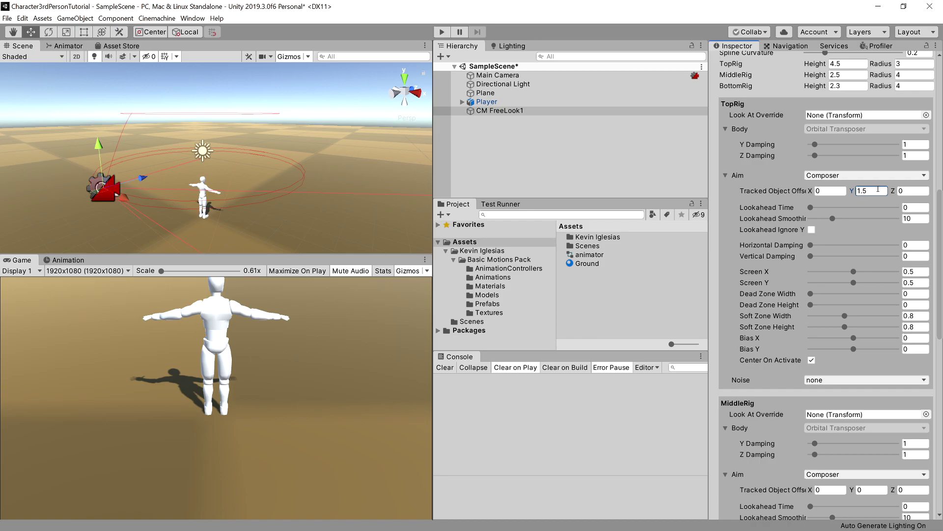
# Set MiddleRig Aim offset Y to 1 and BottomRig to 1.3, then test in Play mode.
pyautogui.scroll(-3, 878, 199)
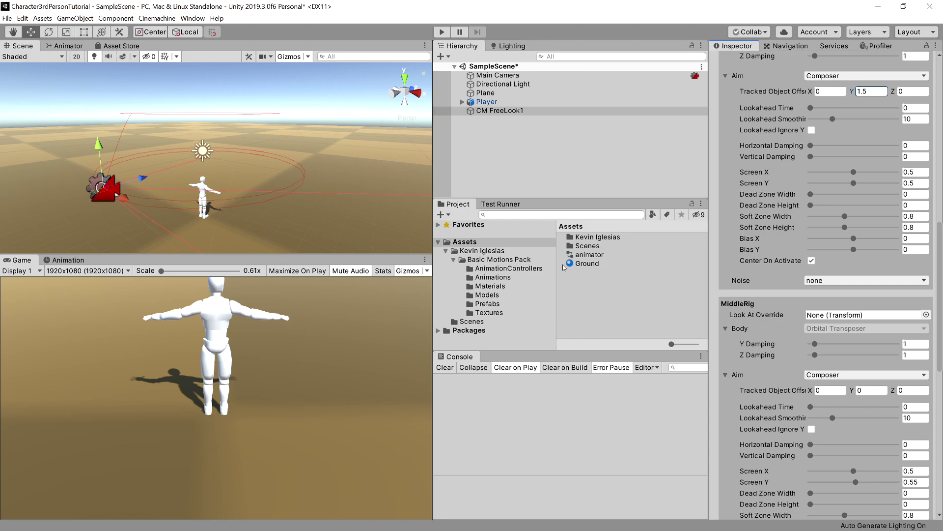
pyautogui.click(878, 390)
pyautogui.write('1')
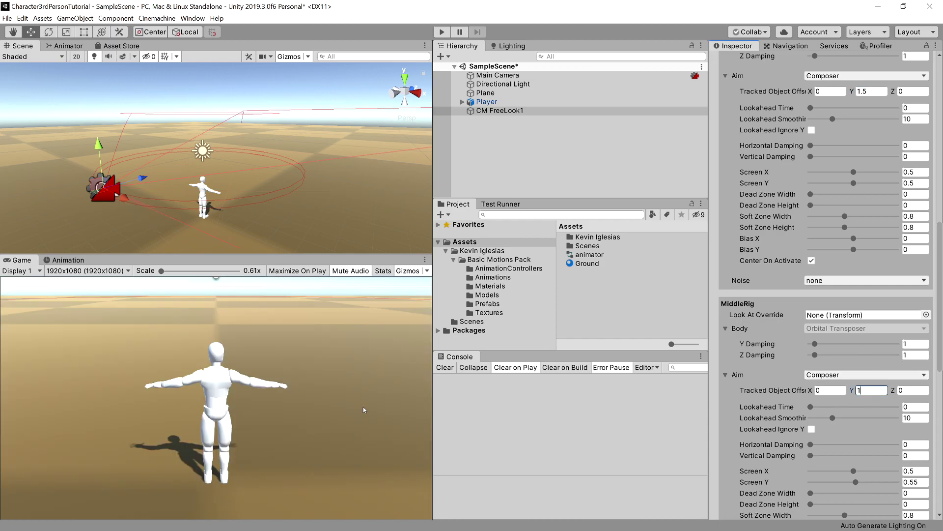
pyautogui.scroll(-9, 875, 330)
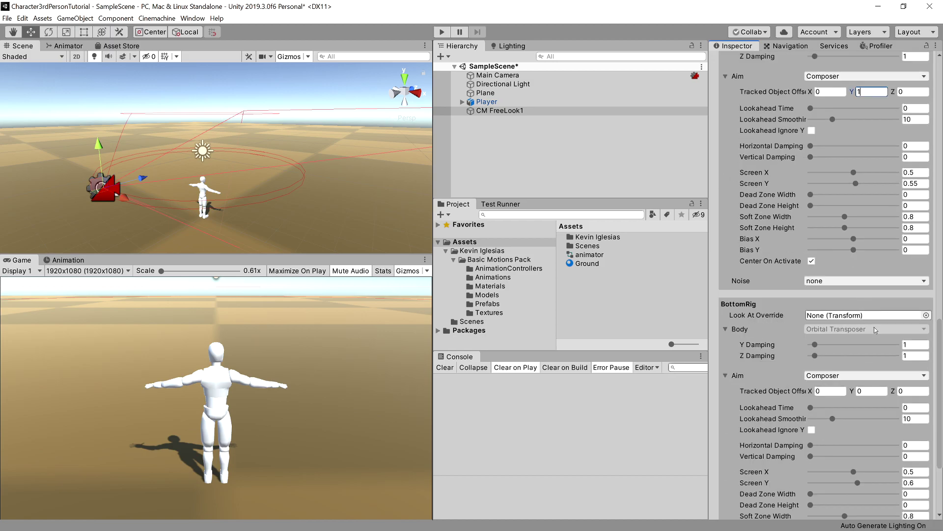
pyautogui.click(873, 389)
pyautogui.click(442, 33)
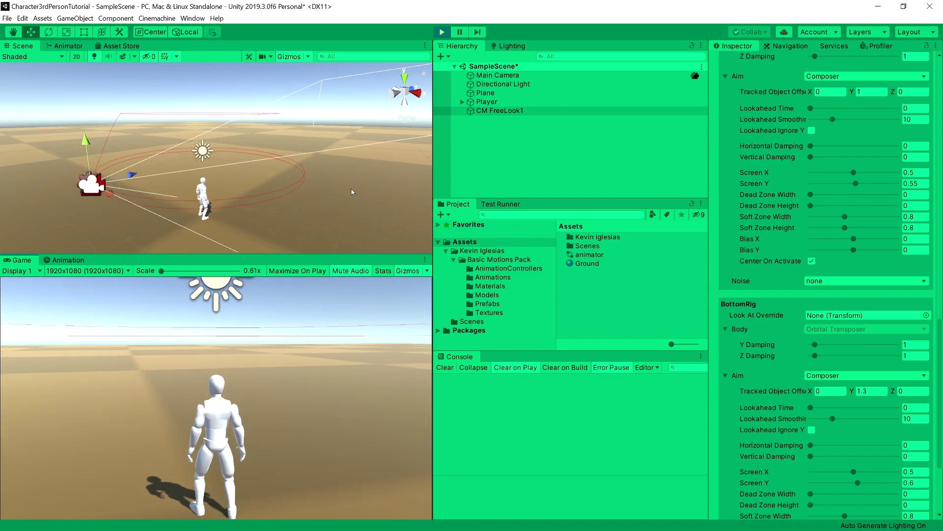
pyautogui.click(443, 32)
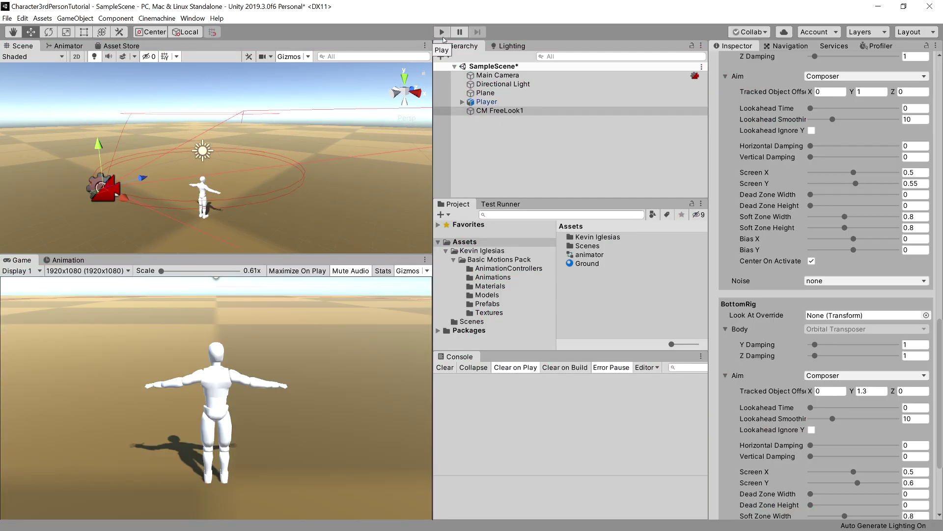